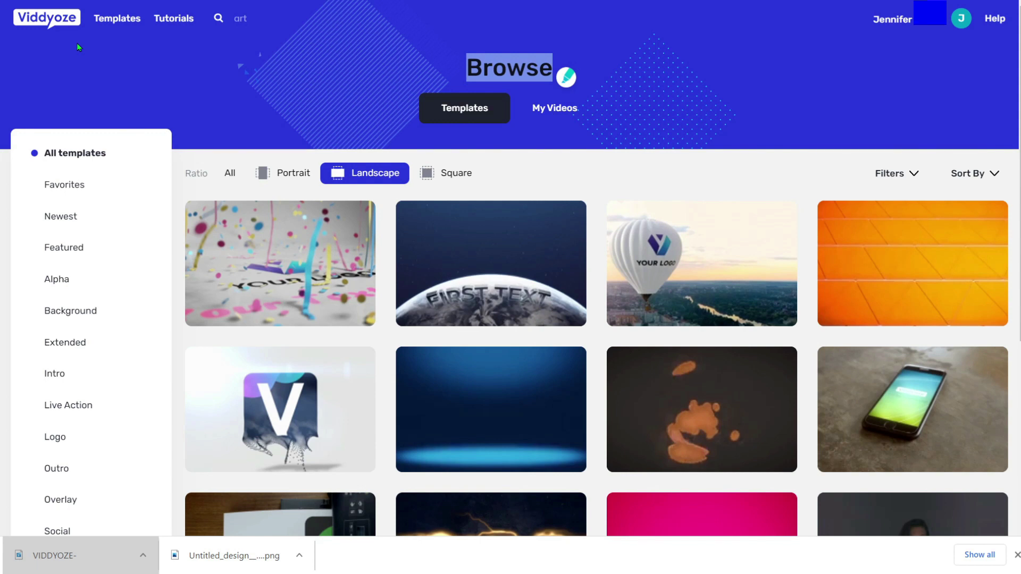
Check recent searches, then browse the Newest, Logo and Live Action template categories
left_click(224, 76)
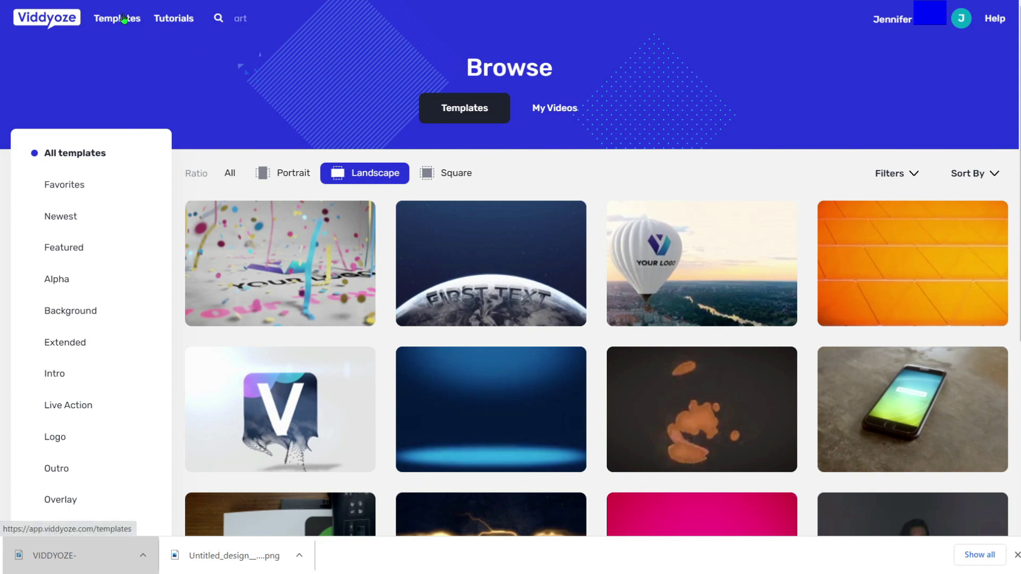
mouse_move(173, 19)
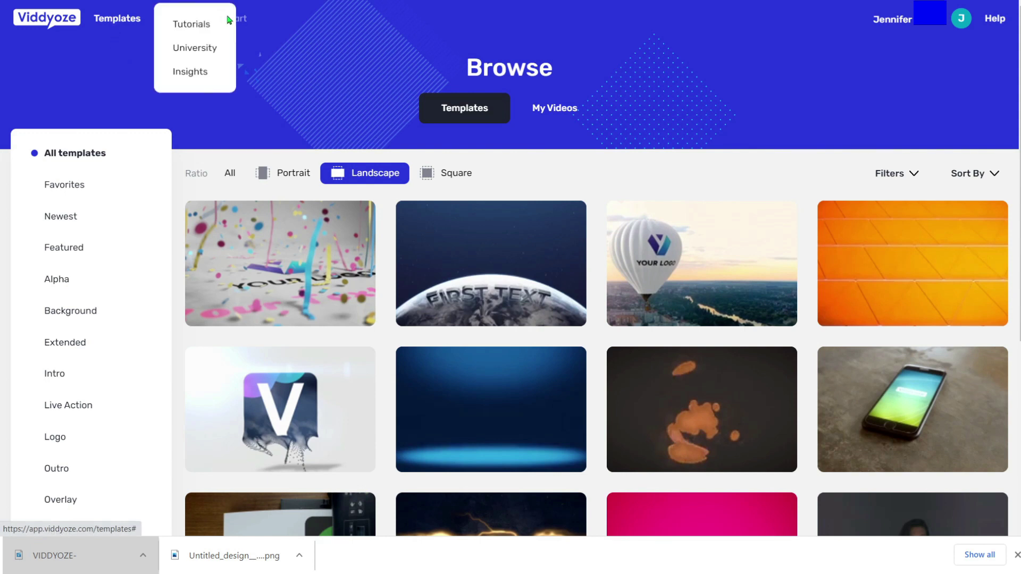
left_click(246, 19)
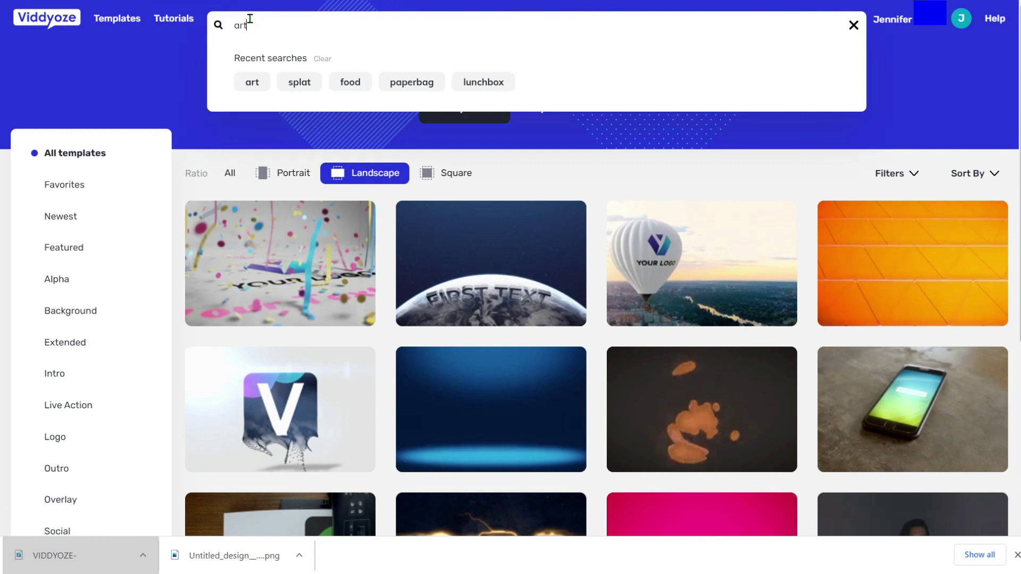
left_click(98, 66)
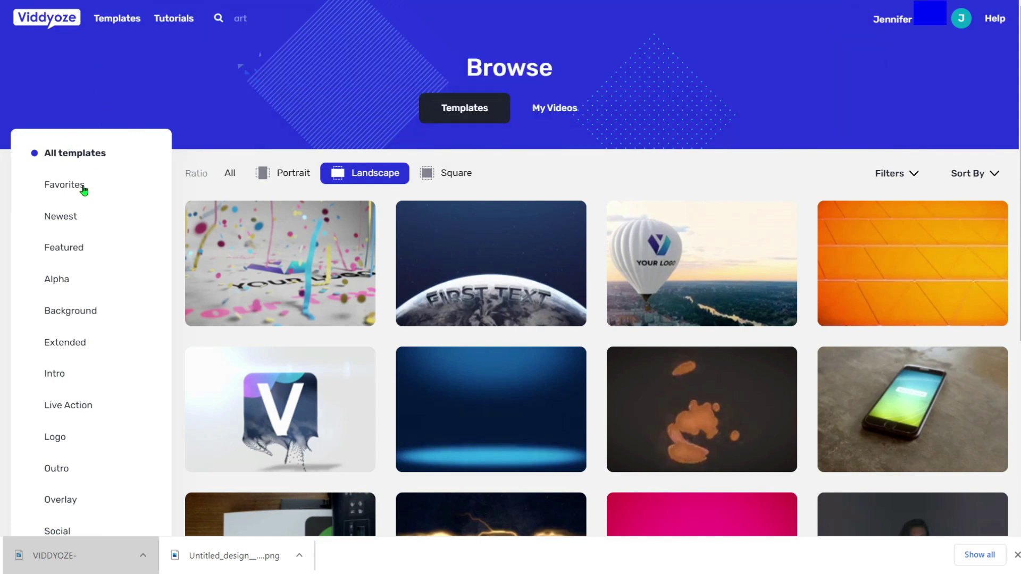
left_click(71, 219)
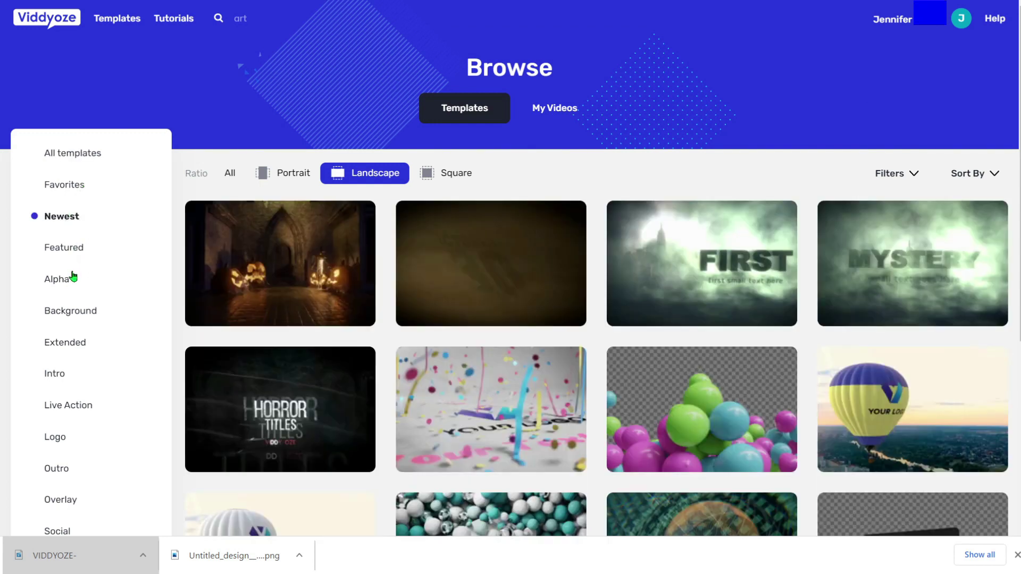
left_click(56, 438)
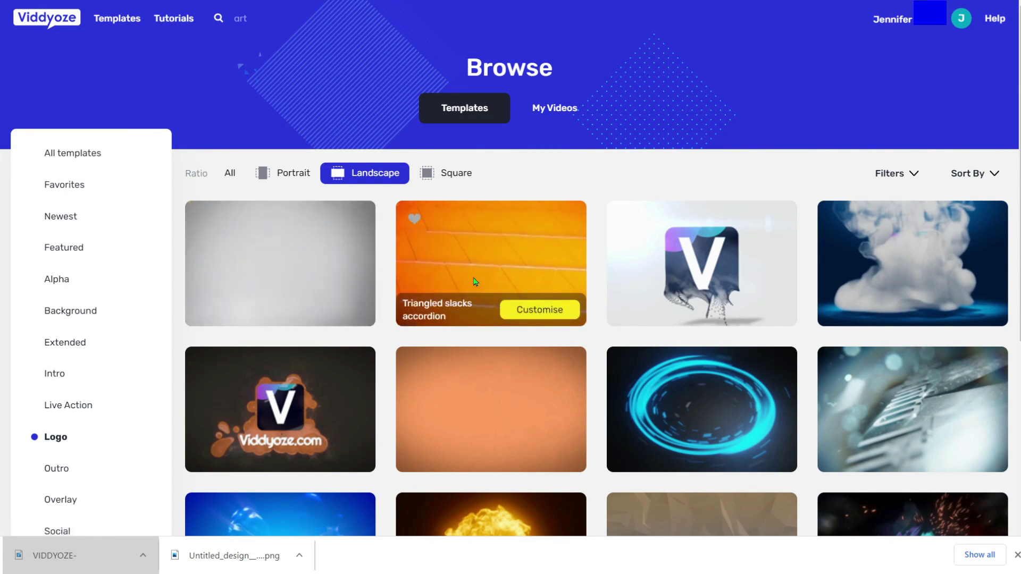
mouse_move(491, 263)
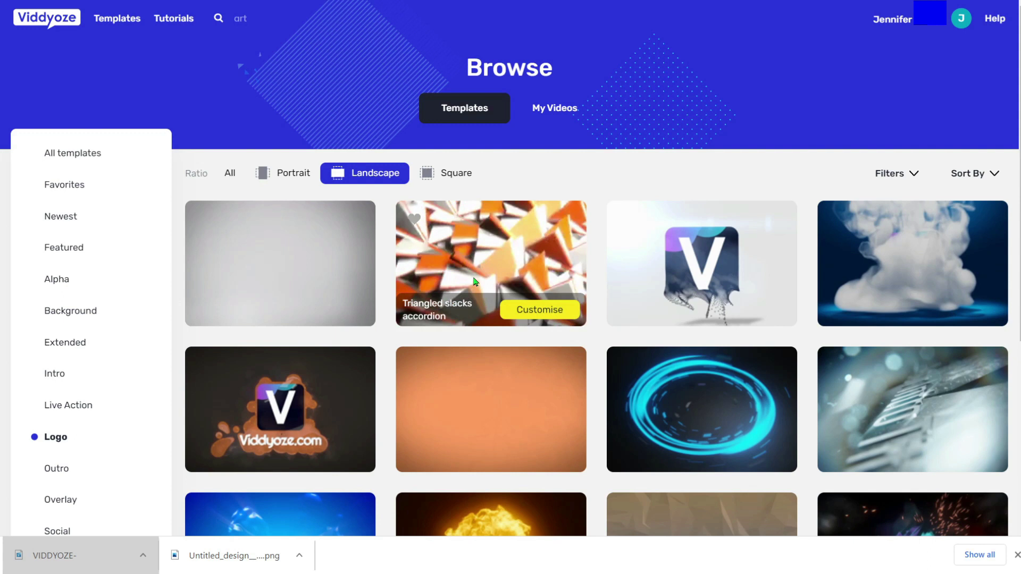
left_click(88, 406)
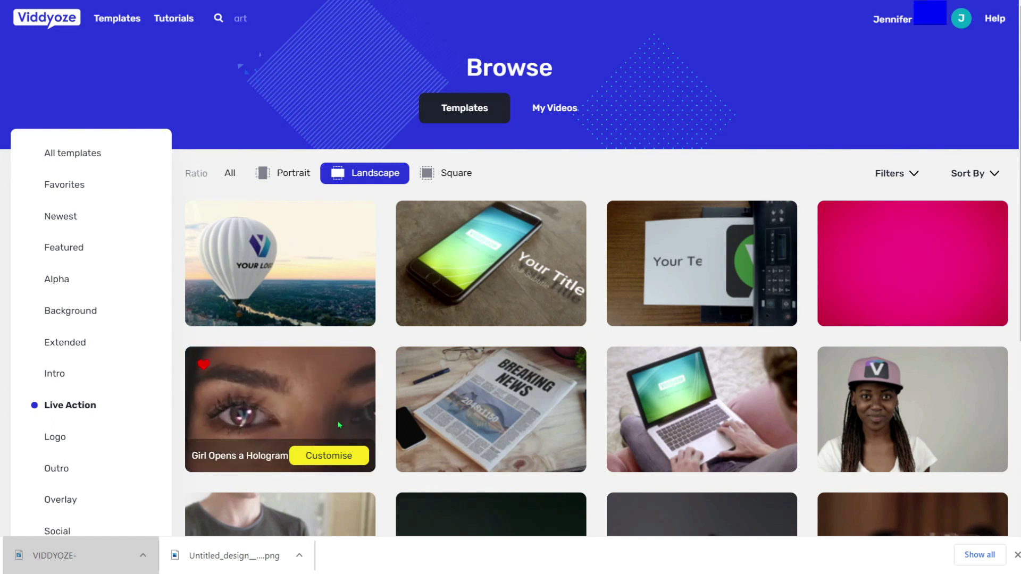
mouse_move(490, 409)
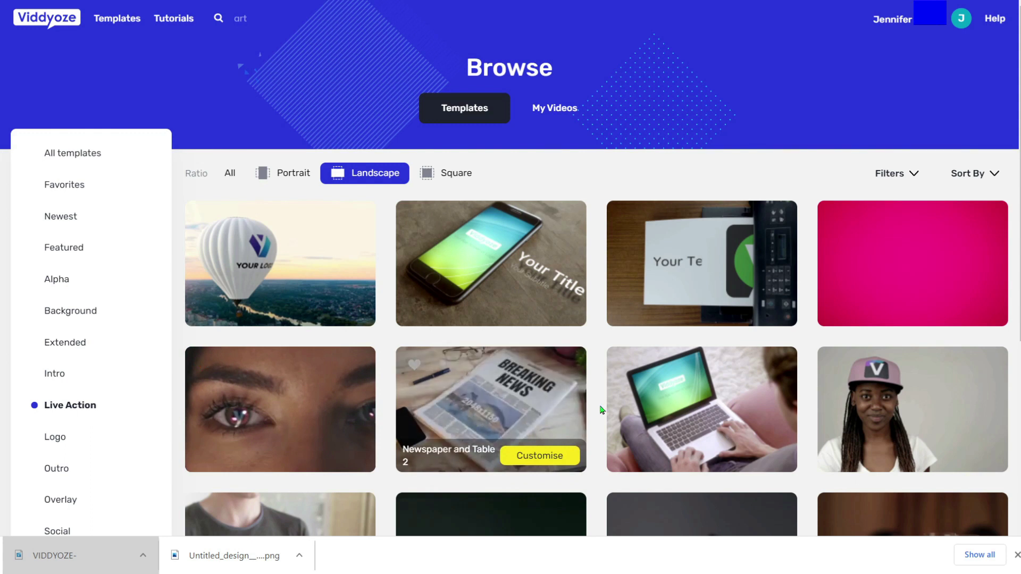
scroll(666, 403, "down", 3)
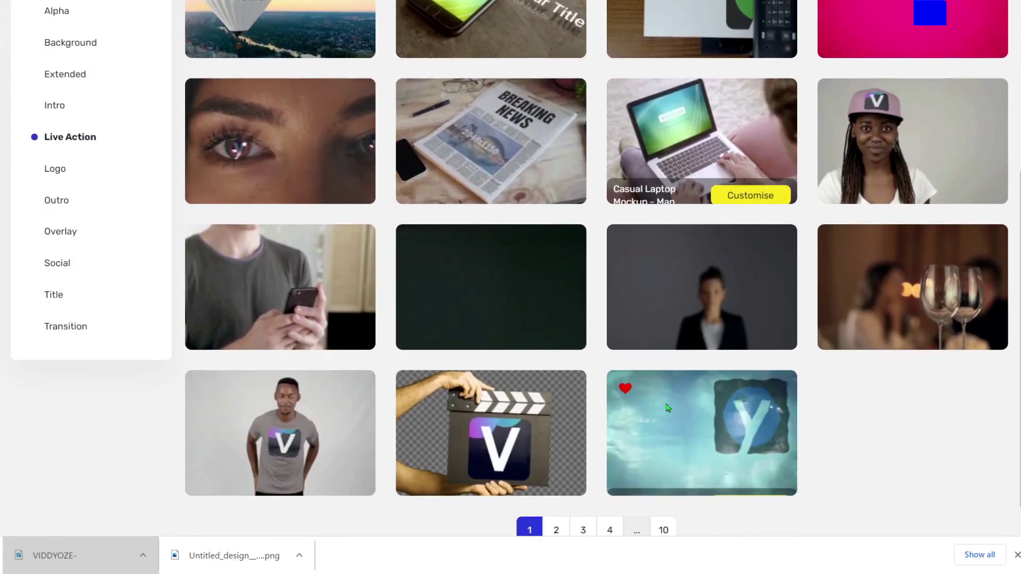
mouse_move(703, 433)
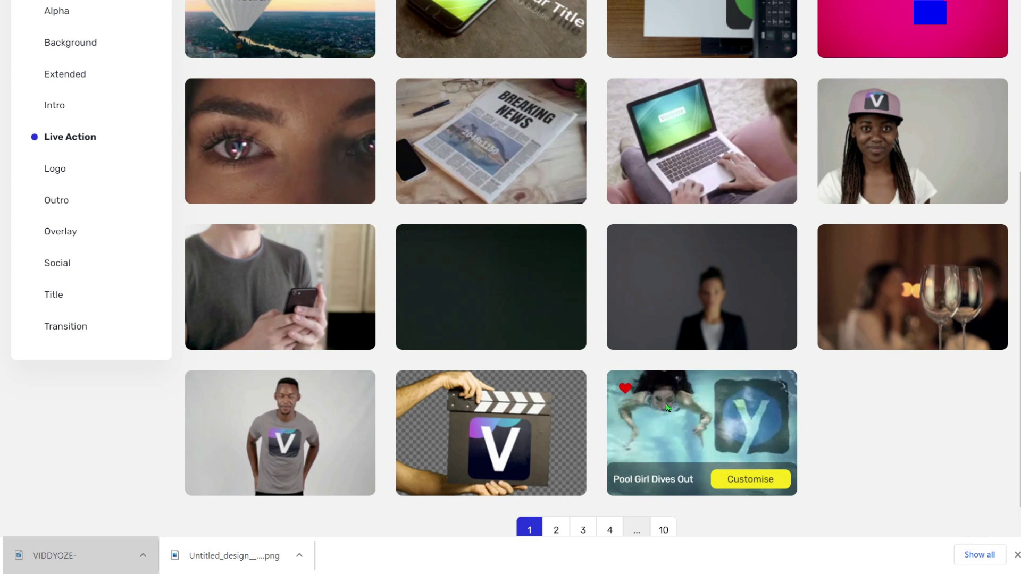
scroll(666, 406, "up", 1)
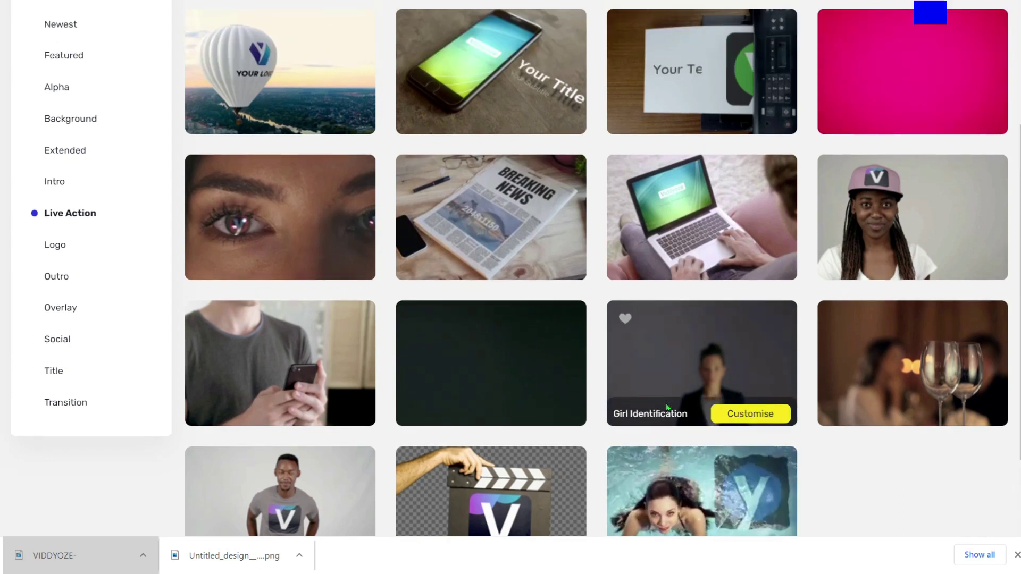
scroll(666, 408, "up", 1)
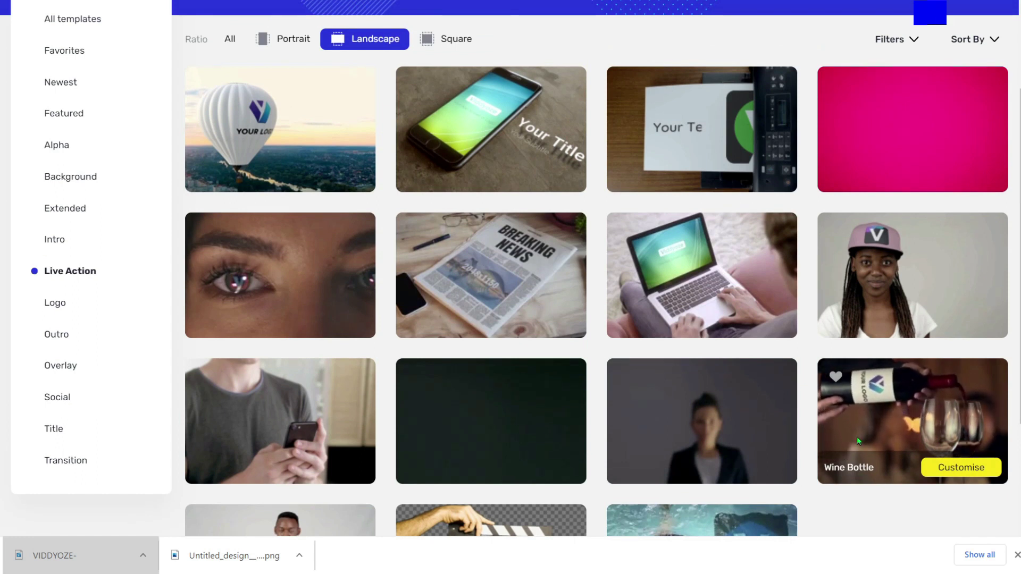
scroll(494, 370, "up", 2)
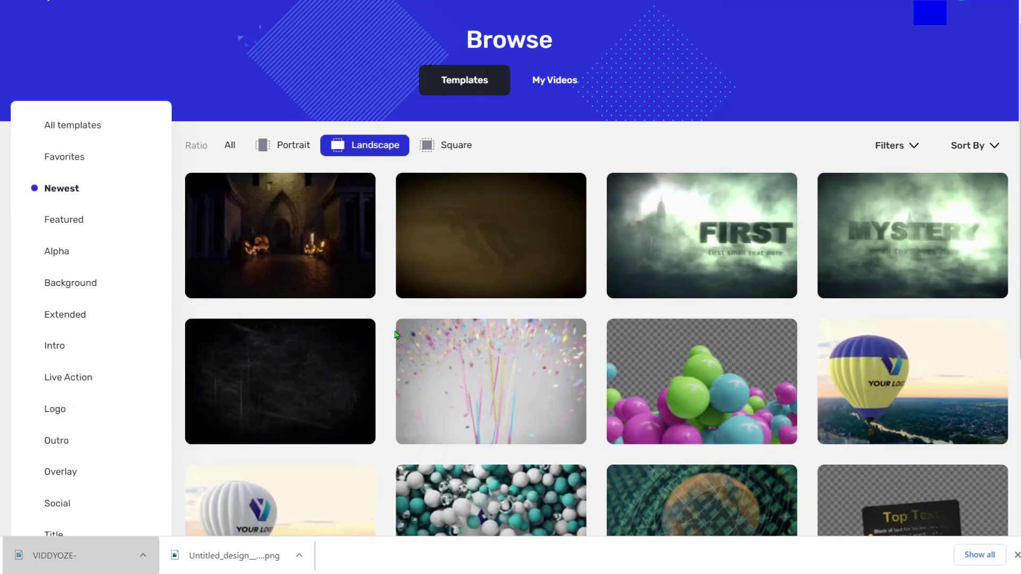
Filter to Logo templates and heart the Splash - Logo card
left_click(55, 410)
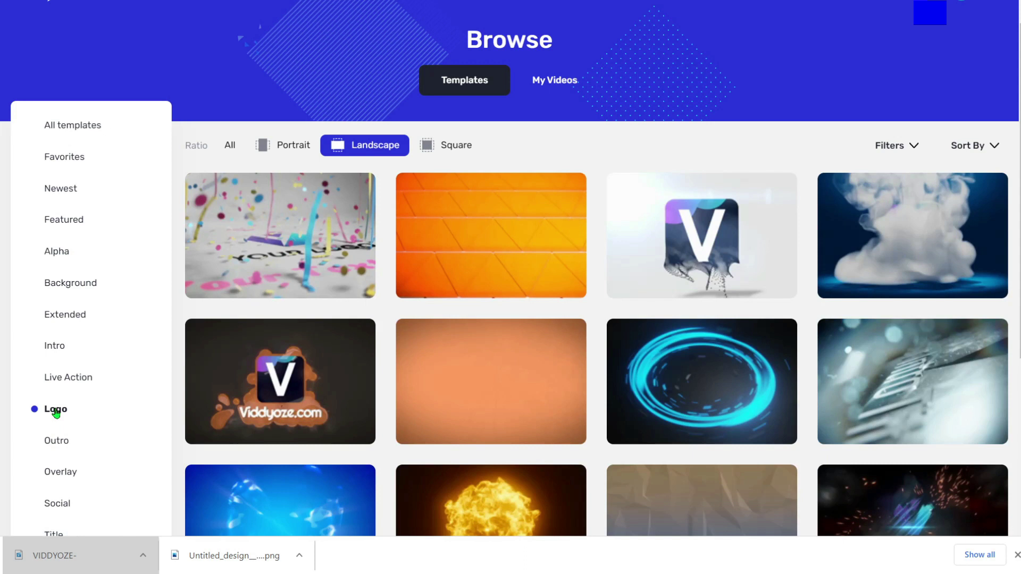
mouse_move(280, 382)
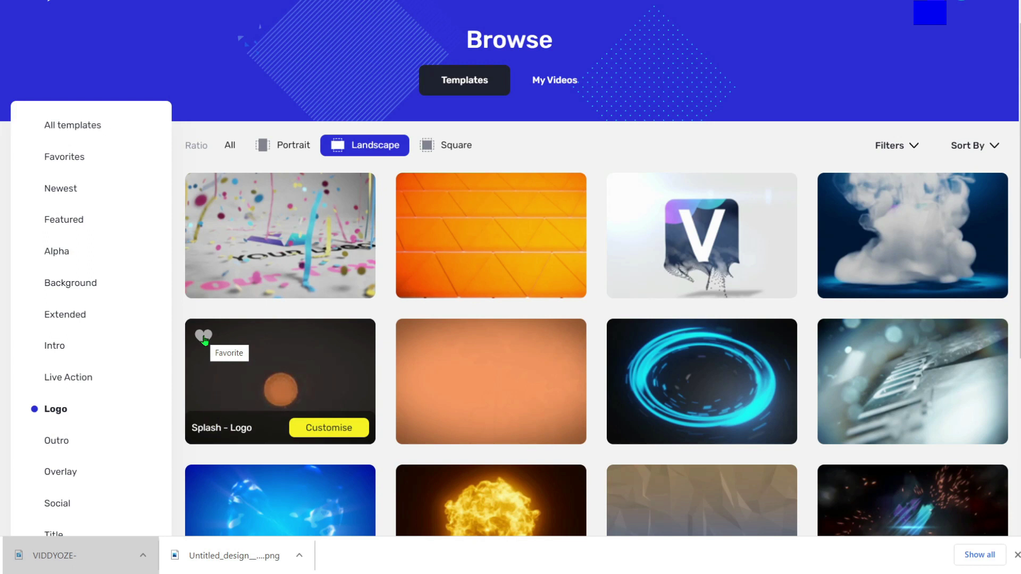
left_click(204, 339)
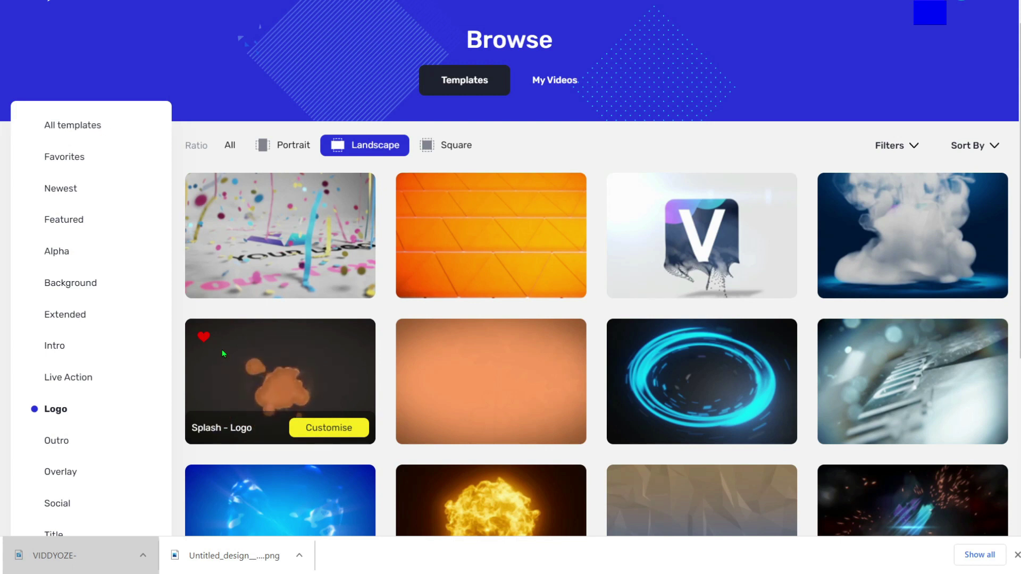
scroll(312, 455, "up", 1)
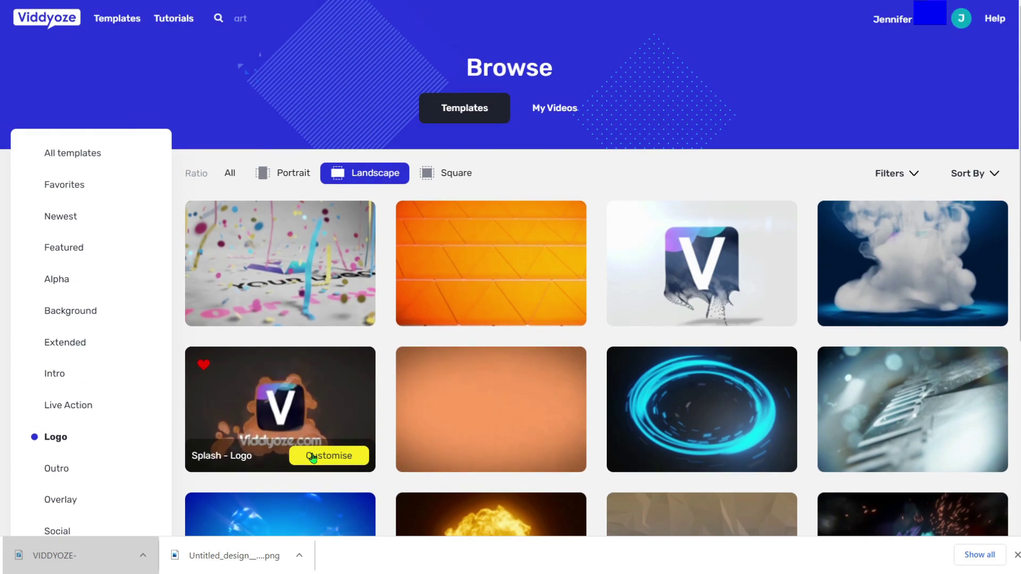
Customise Splash - Logo, uploading Dapper-Dividends-12 from Downloads into its Logo slot
left_click(313, 456)
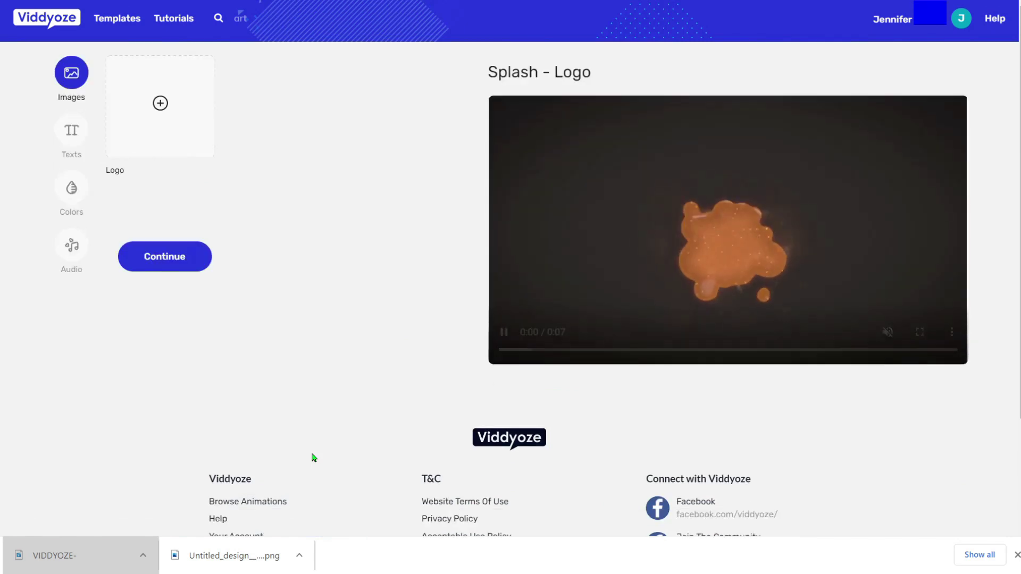
left_click(162, 112)
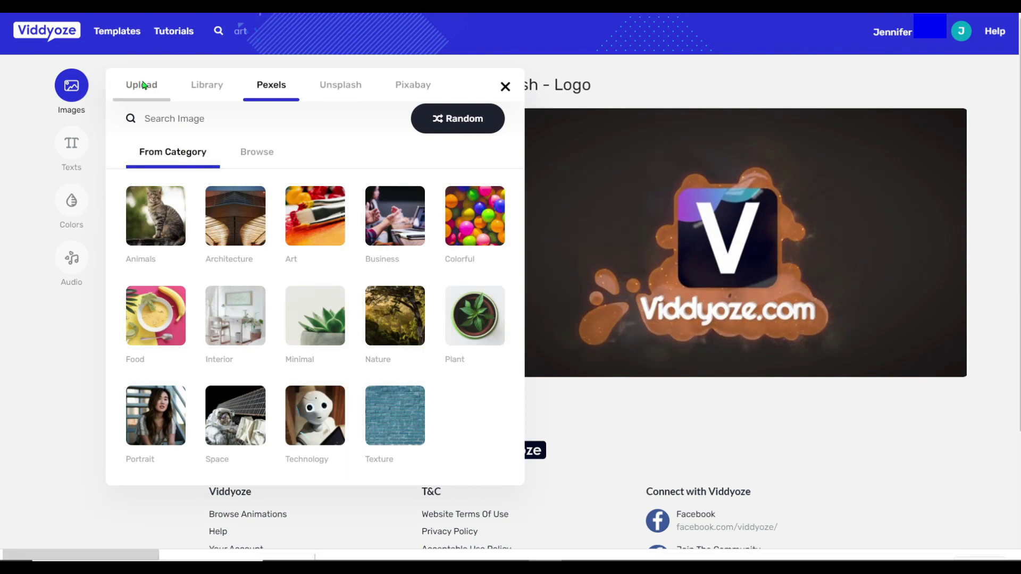
left_click(142, 72)
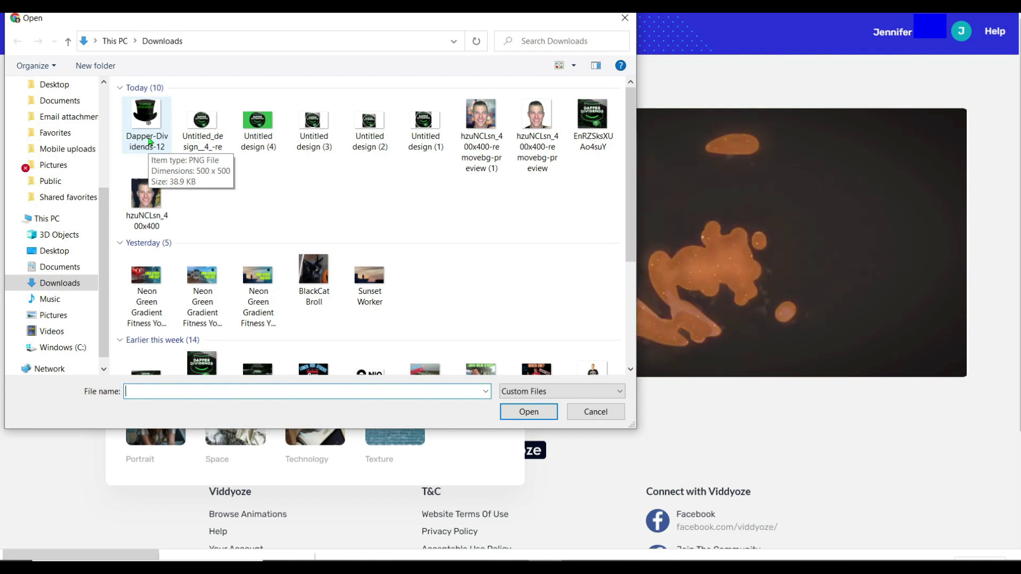
left_click(148, 142)
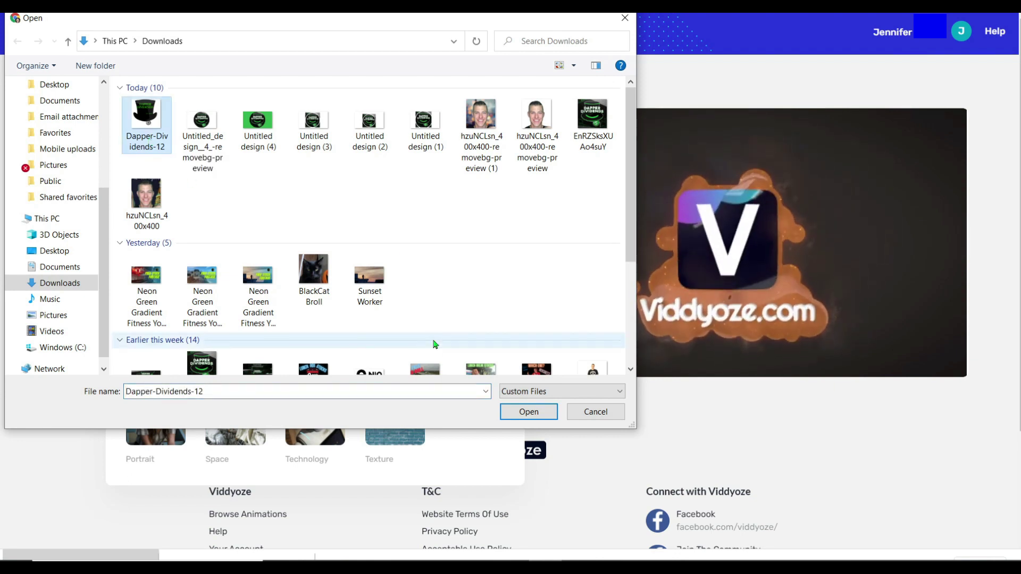
left_click(524, 413)
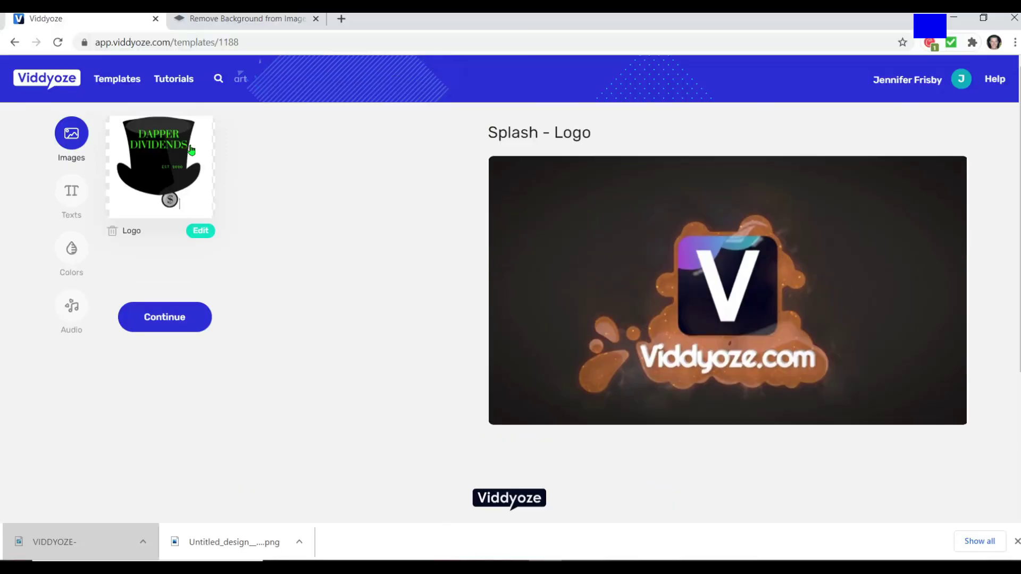
Strip the background from Dapper-Dividends-12 in remove.bg and download the transparent PNG
left_click(266, 16)
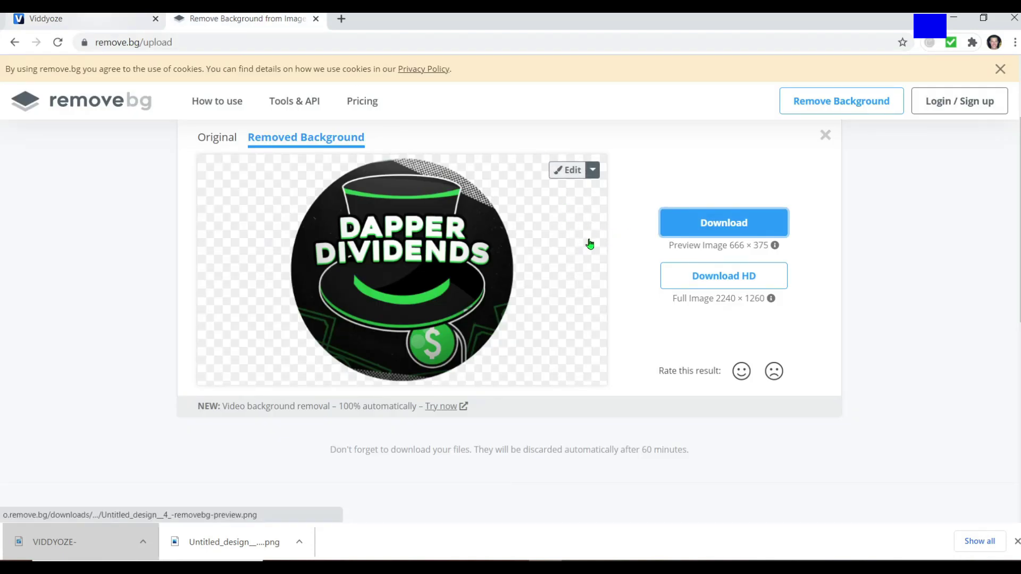
scroll(579, 229, "up", 2)
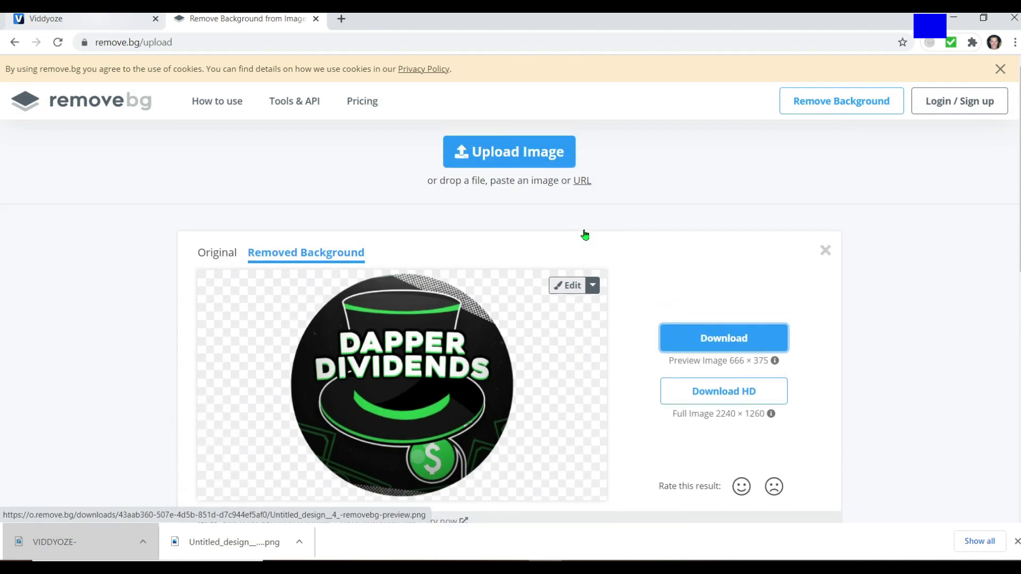
left_click(121, 103)
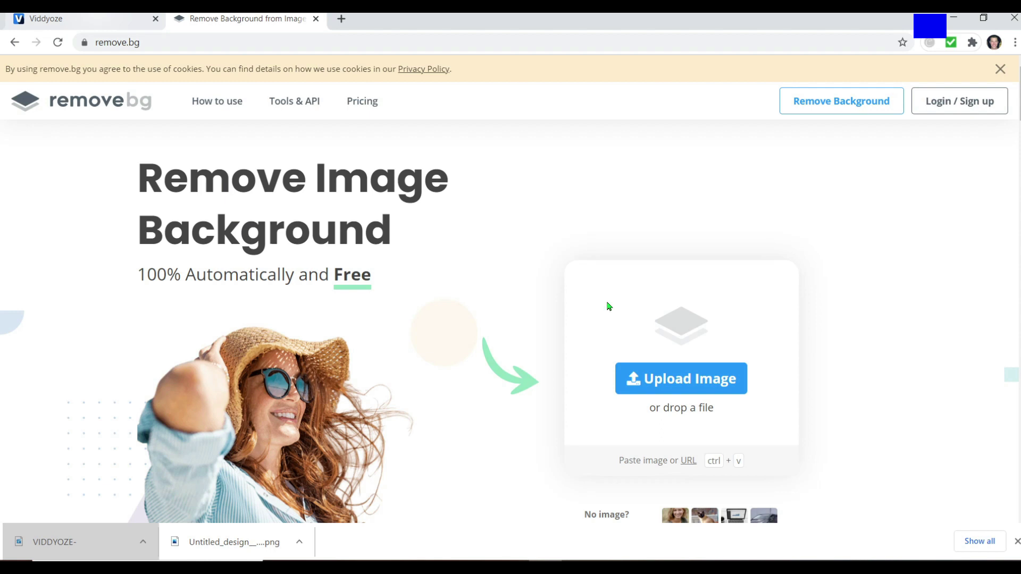
left_click(713, 373)
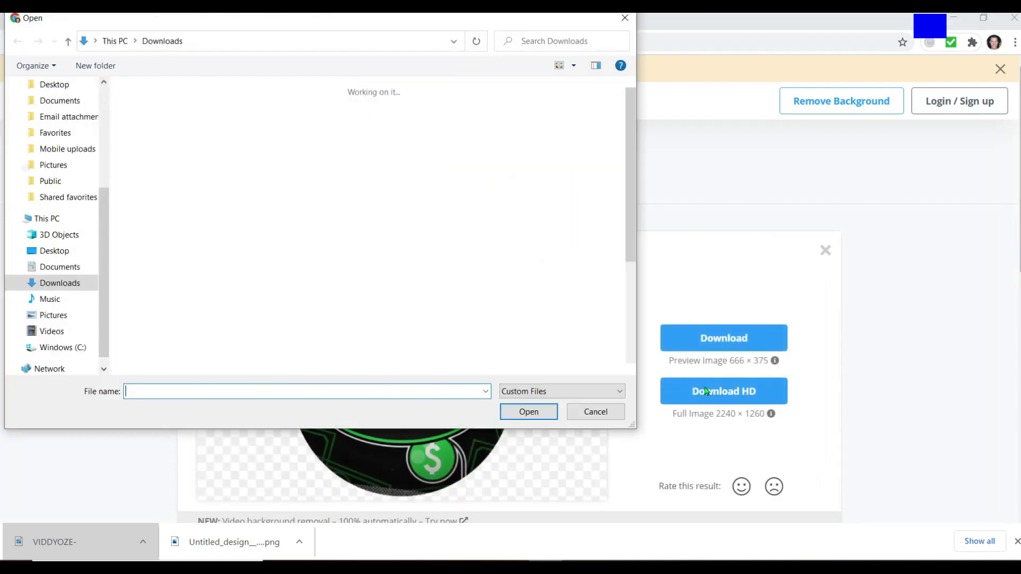
left_click(146, 132)
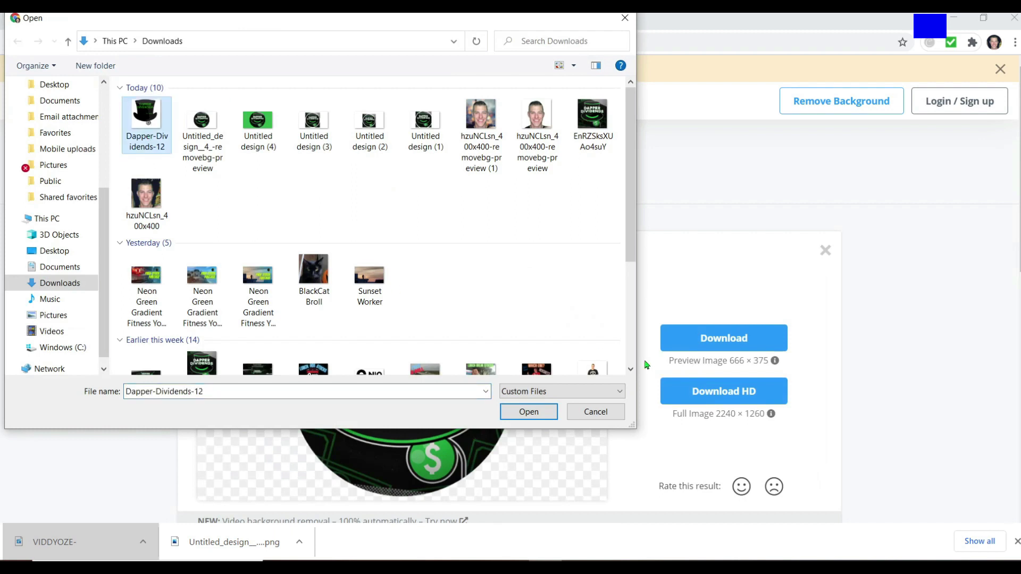
left_click(529, 411)
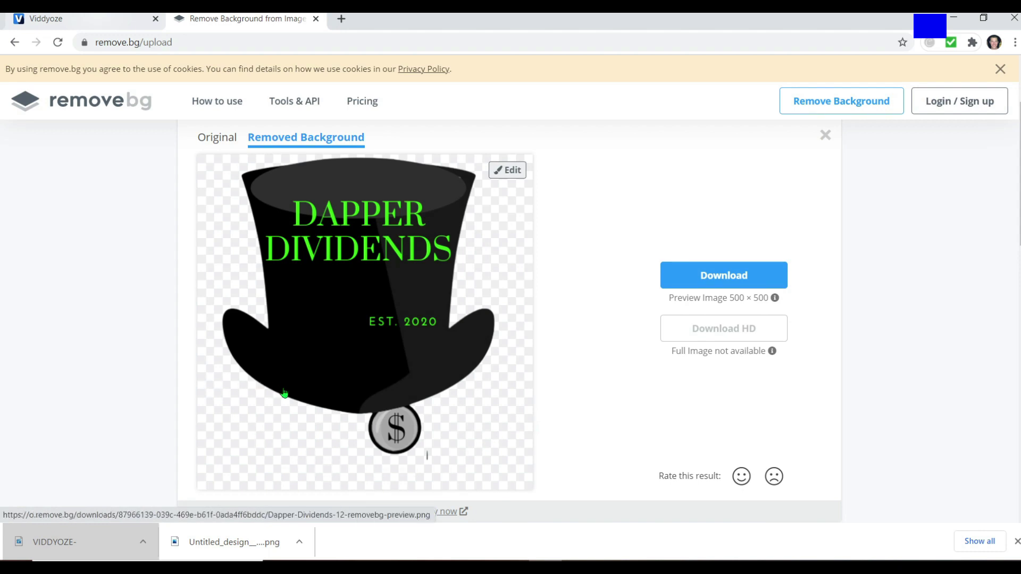
left_click(718, 284)
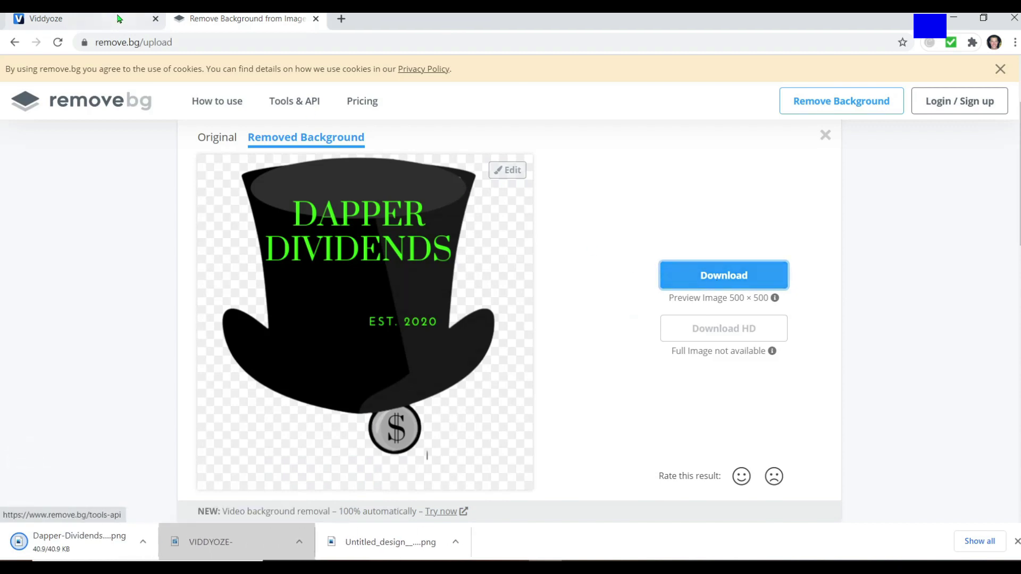
left_click(123, 22)
Swap the logo for Dapper-Dividends-12-removebg-preview and advance to the text step
key("F11")
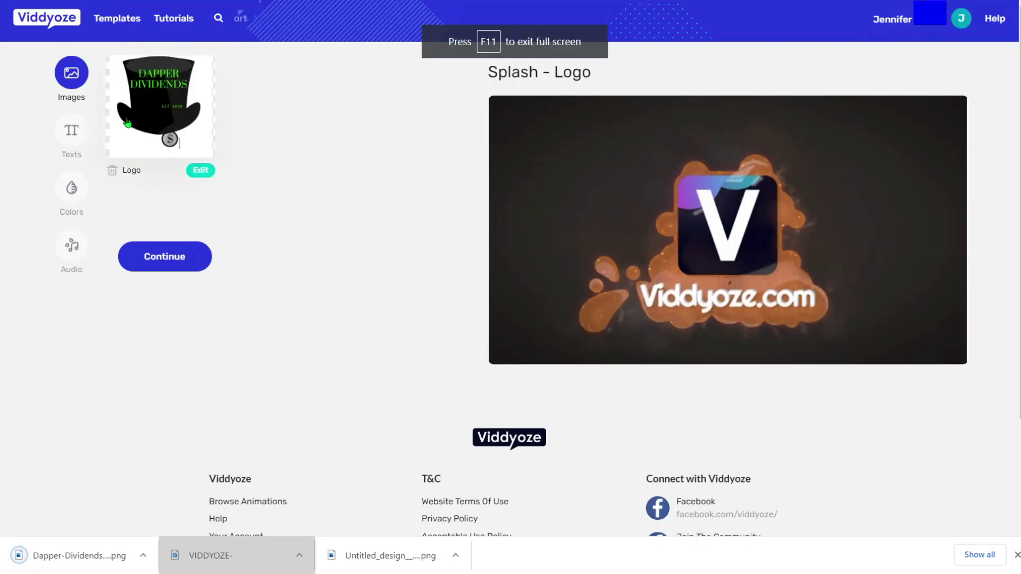
left_click(114, 172)
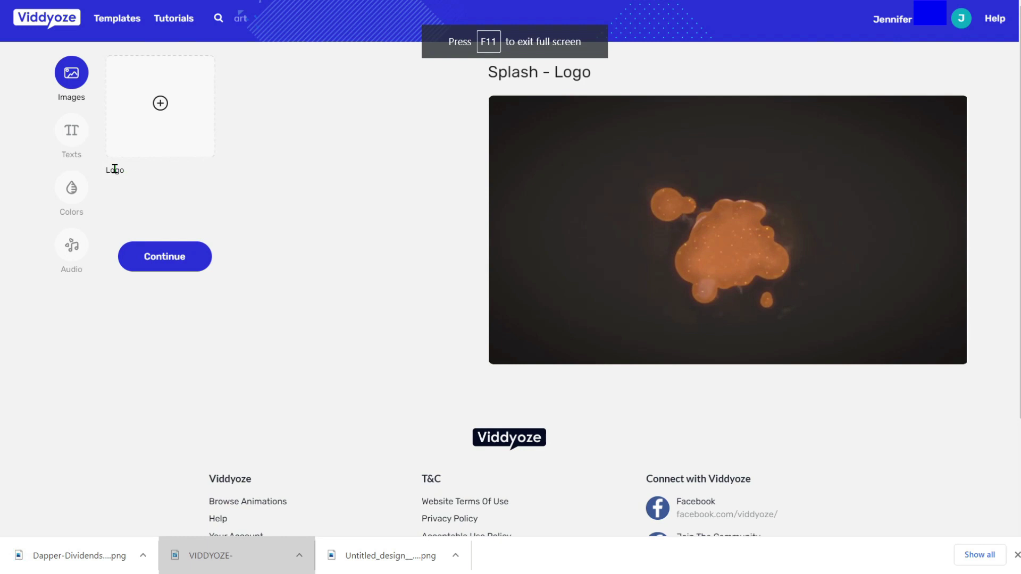
left_click(161, 103)
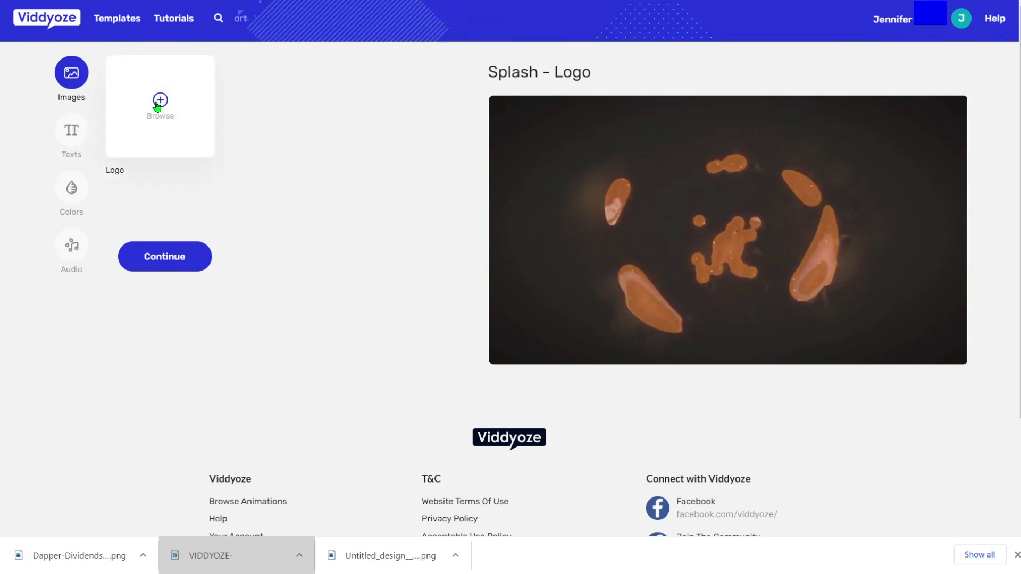
left_click(143, 65)
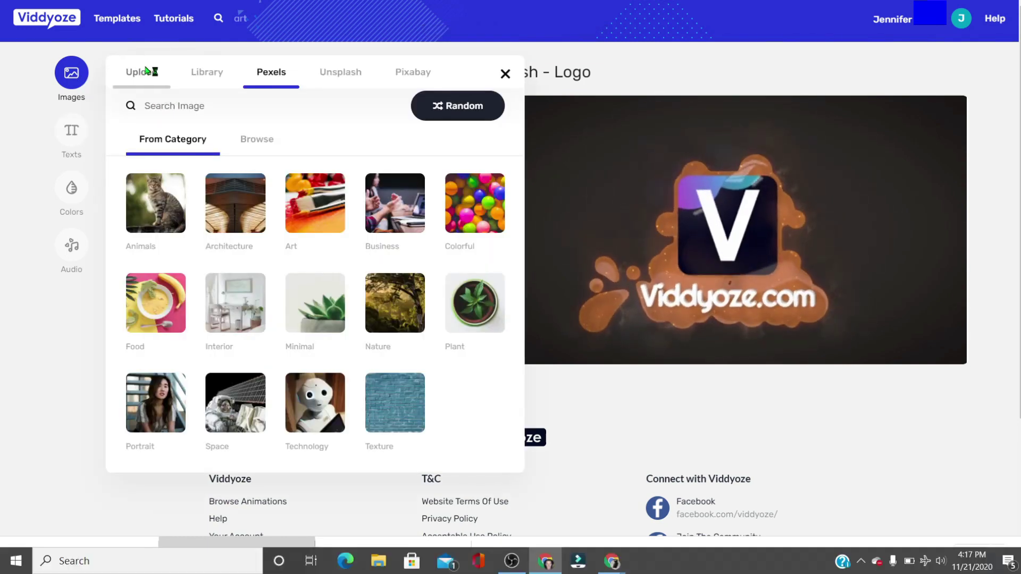
left_click(147, 134)
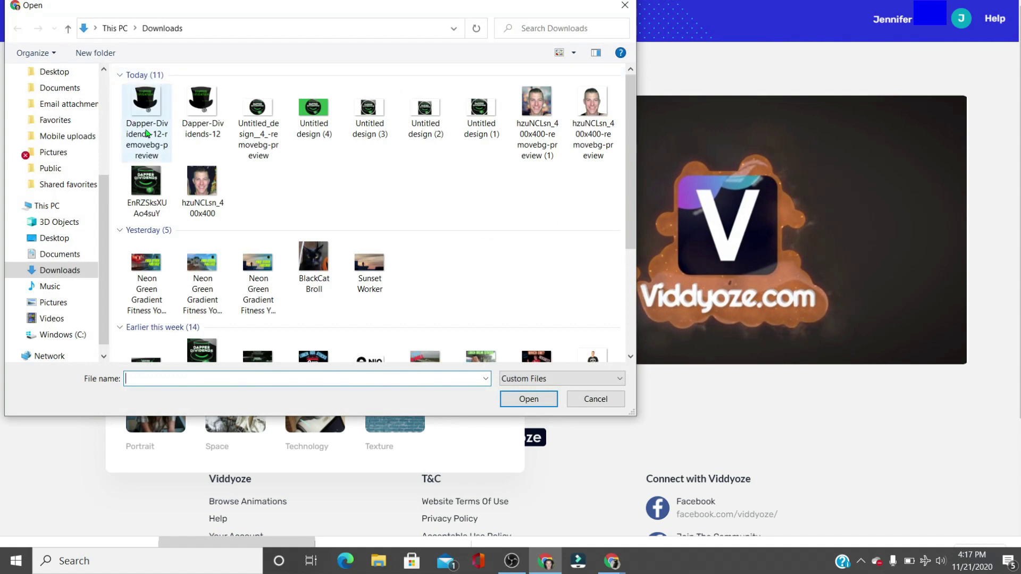
left_click(540, 399)
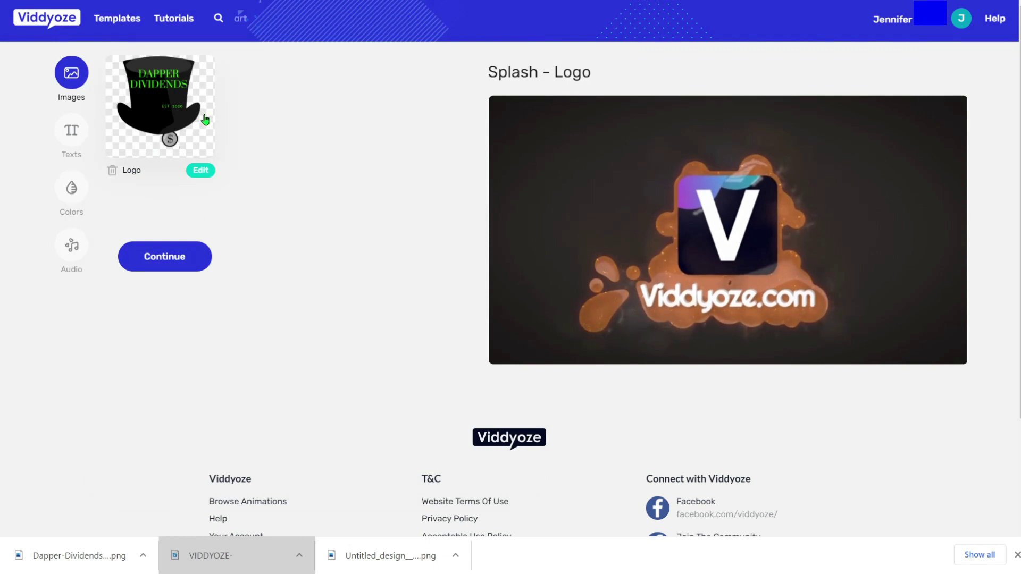
left_click(173, 258)
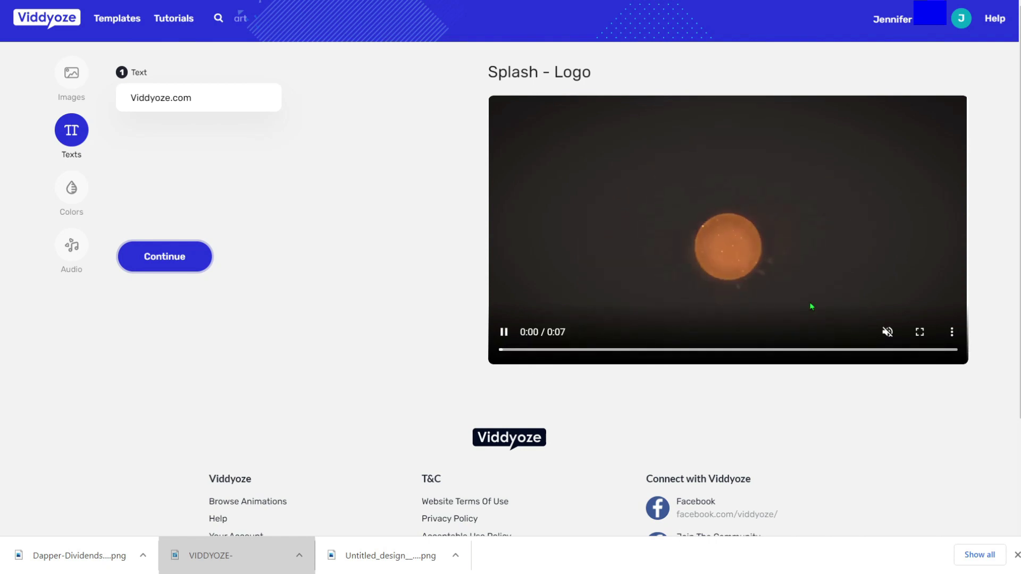
Replace the Viddyoze.com text with 'Lunch Box Stocks', fixing typos
left_click(185, 100)
double_click(184, 100)
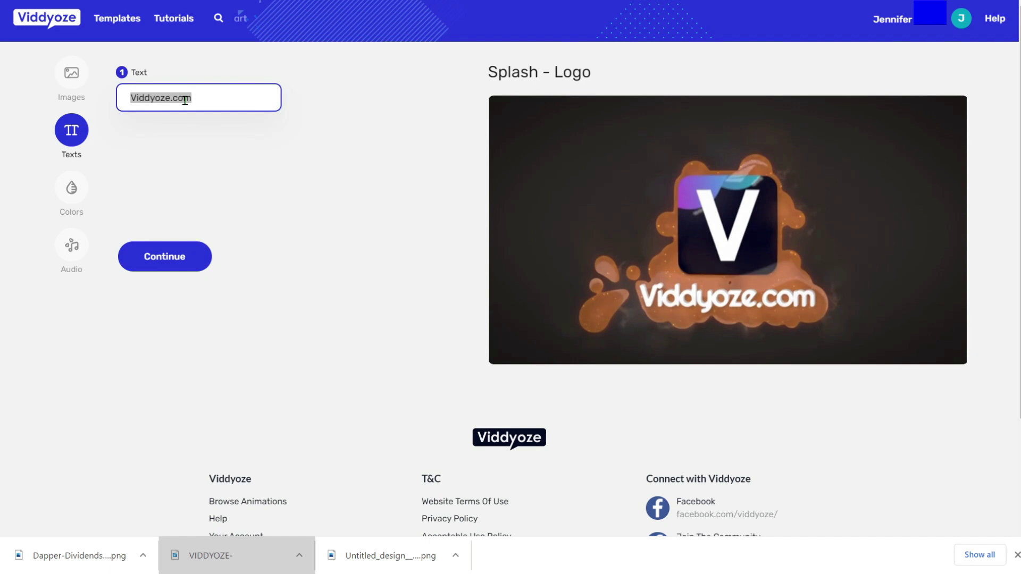
type("Luch")
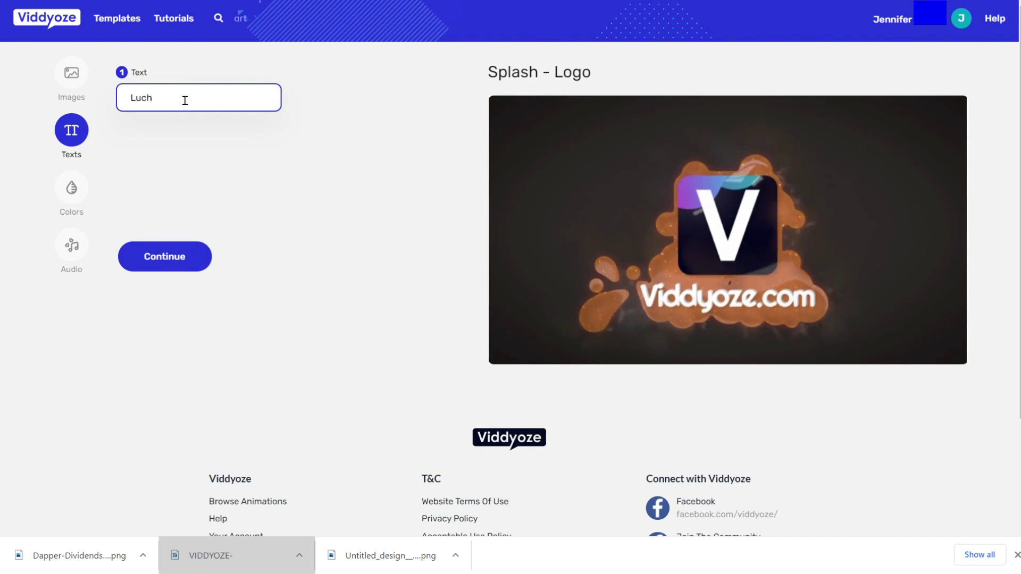
key("BackSpace")
key("BackSpace")
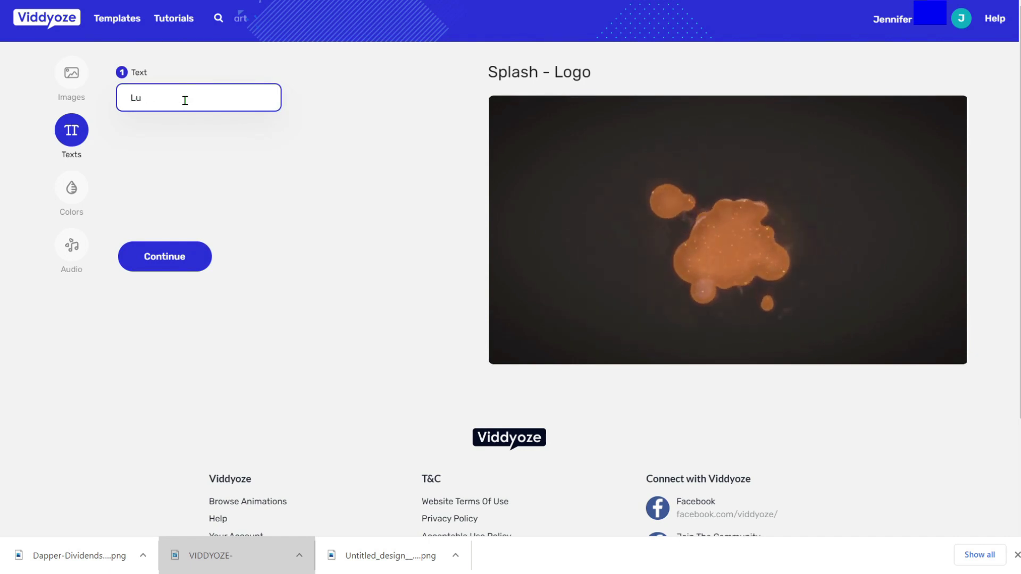
type("nch Bp")
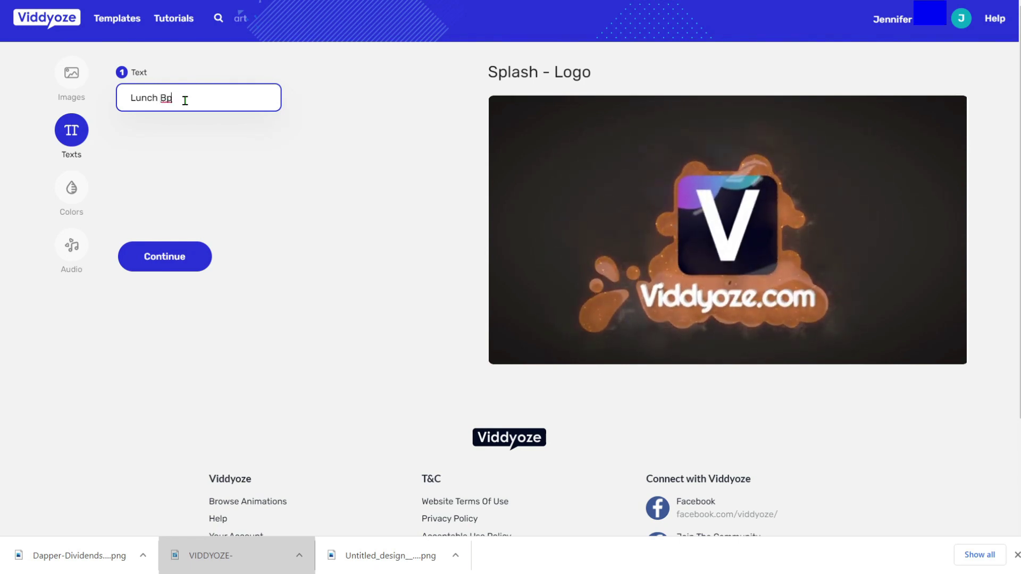
key("BackSpace")
type("ox ")
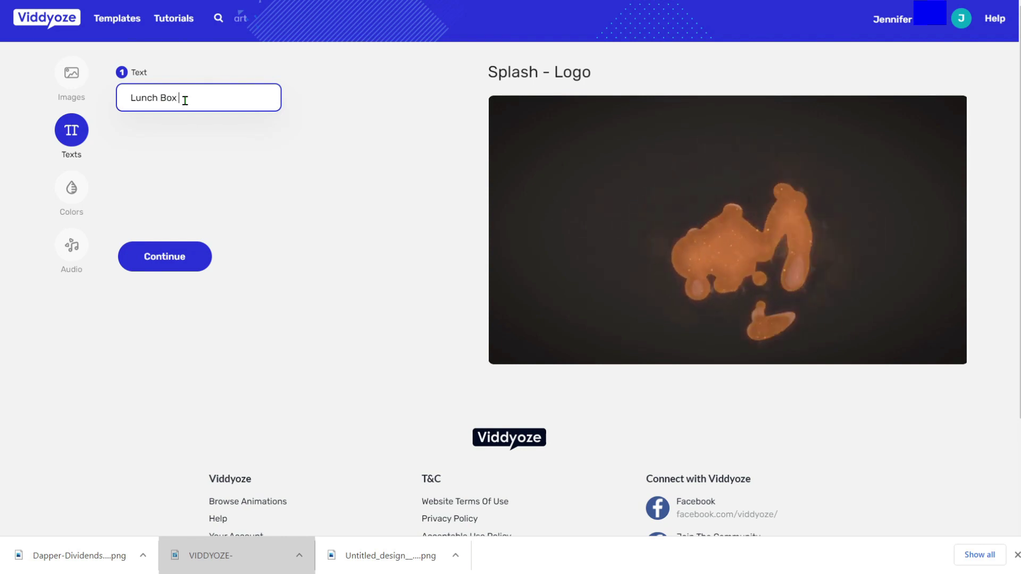
type("Stocks")
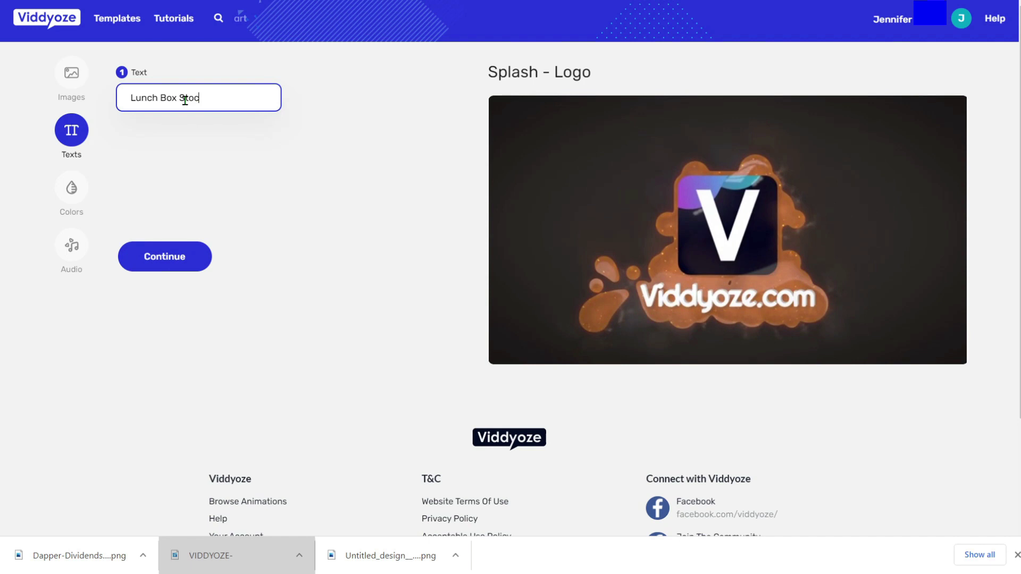
On the colour step, change the Goo Color hex from FEA75E to 39ff14
left_click(173, 255)
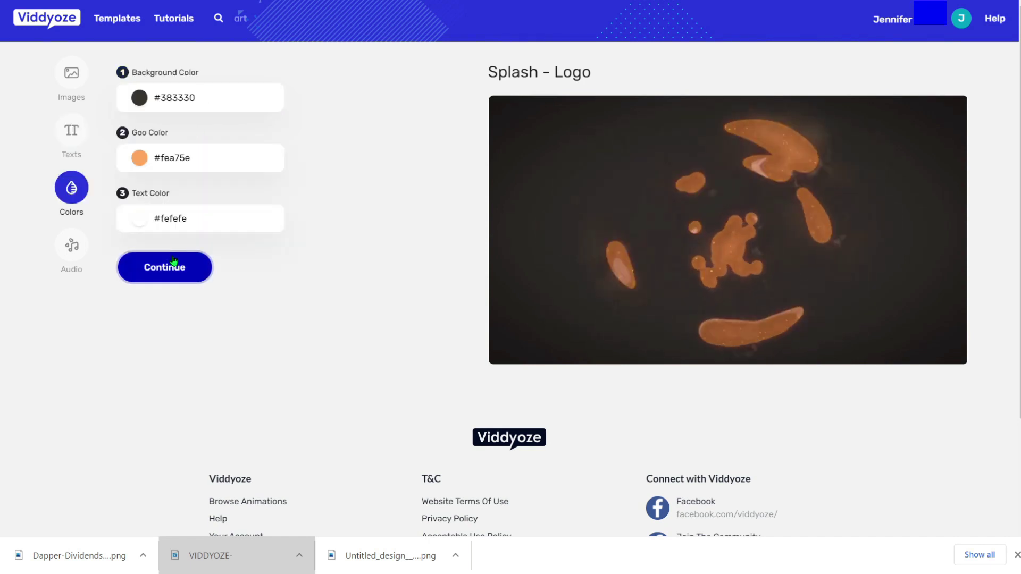
left_click(155, 162)
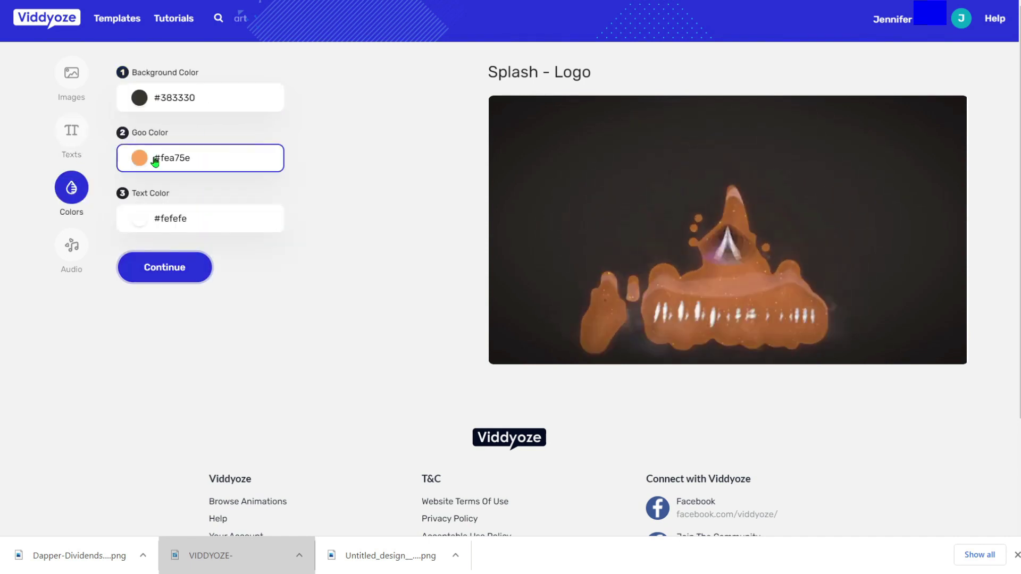
left_click(202, 163)
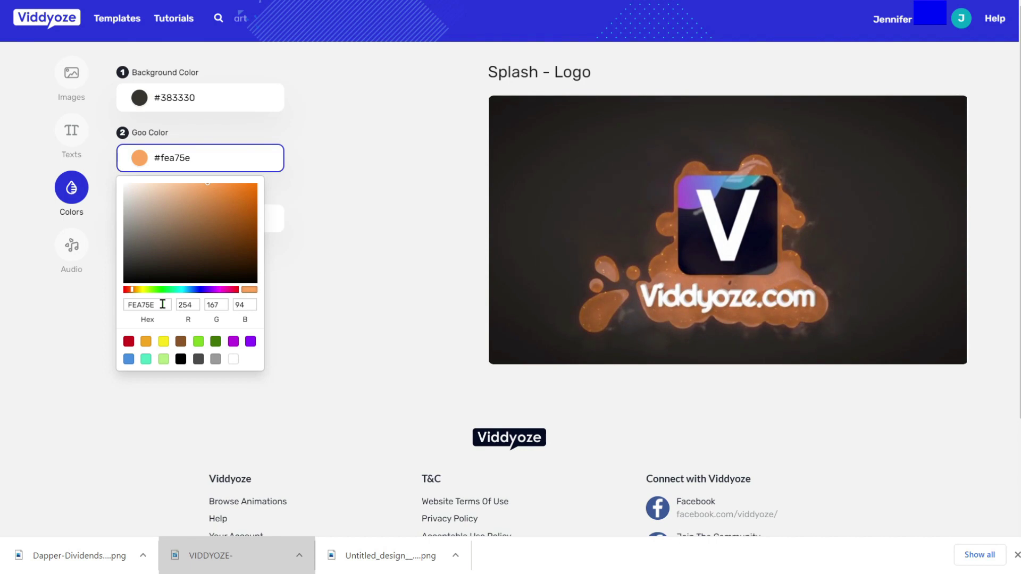
left_click_drag(162, 304, 134, 308)
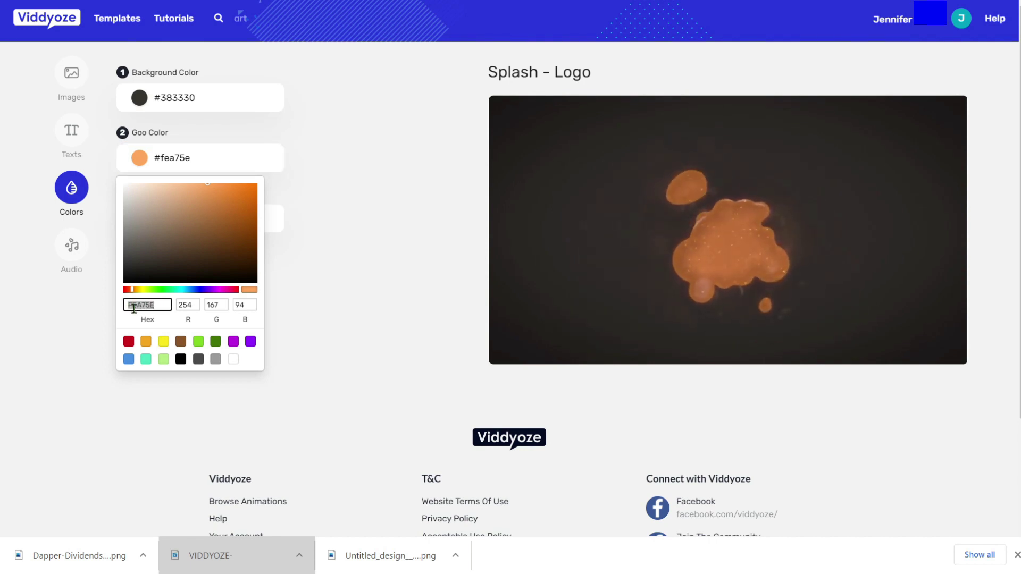
type("3399ff")
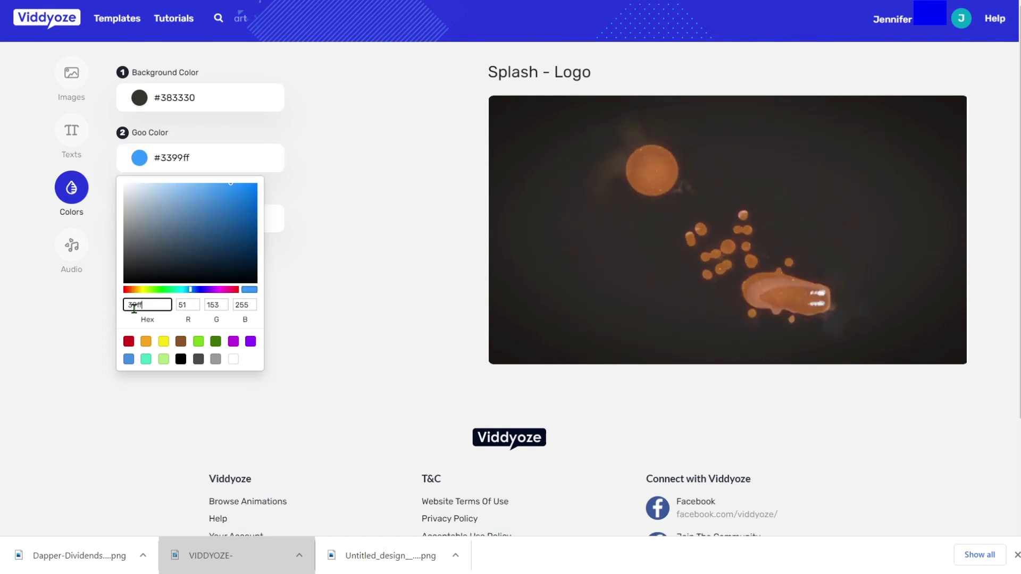
type("39ff14")
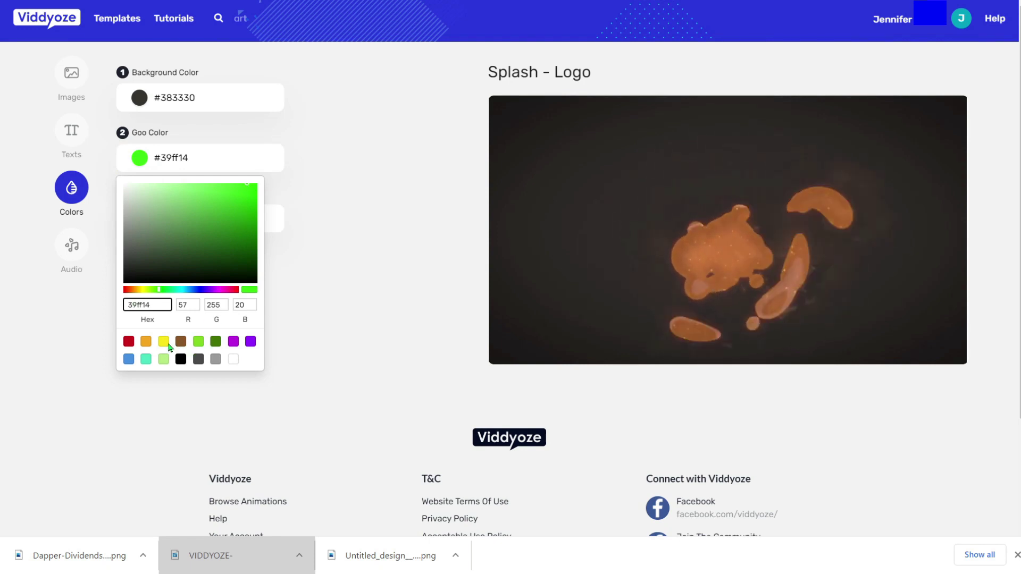
left_click(319, 209)
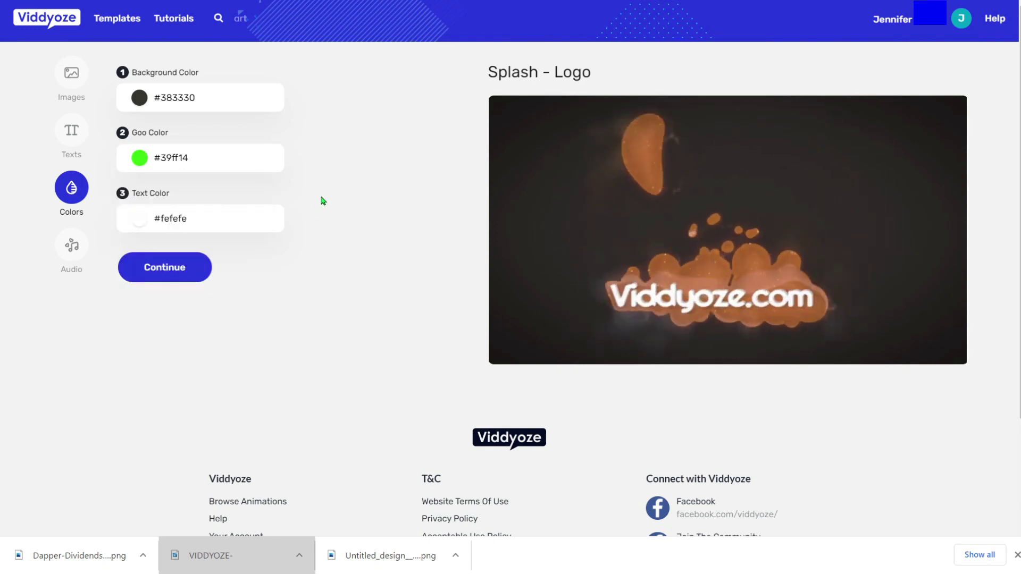
Leave the text colour unchanged and move on to the audio options
left_click(172, 227)
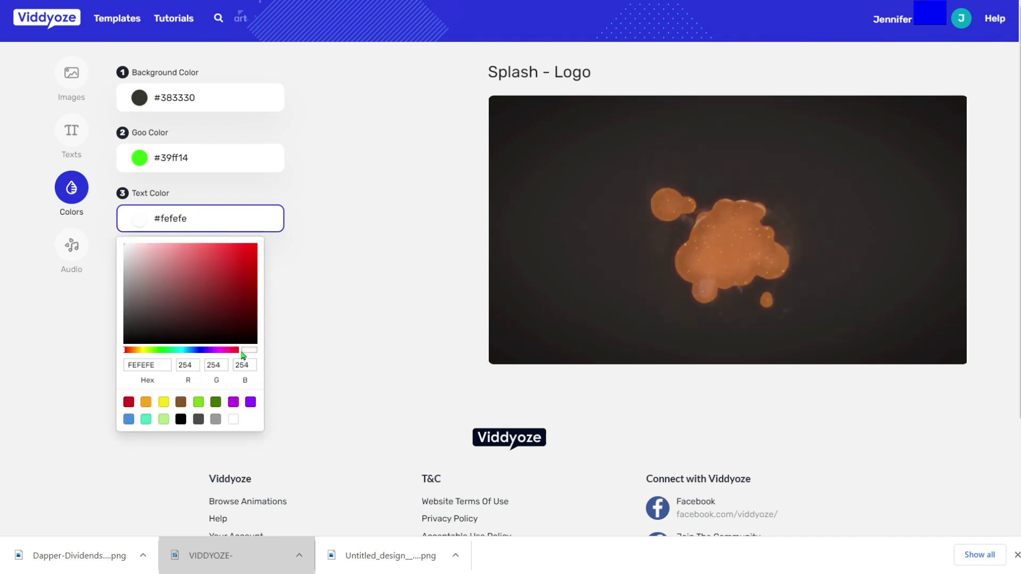
left_click(299, 316)
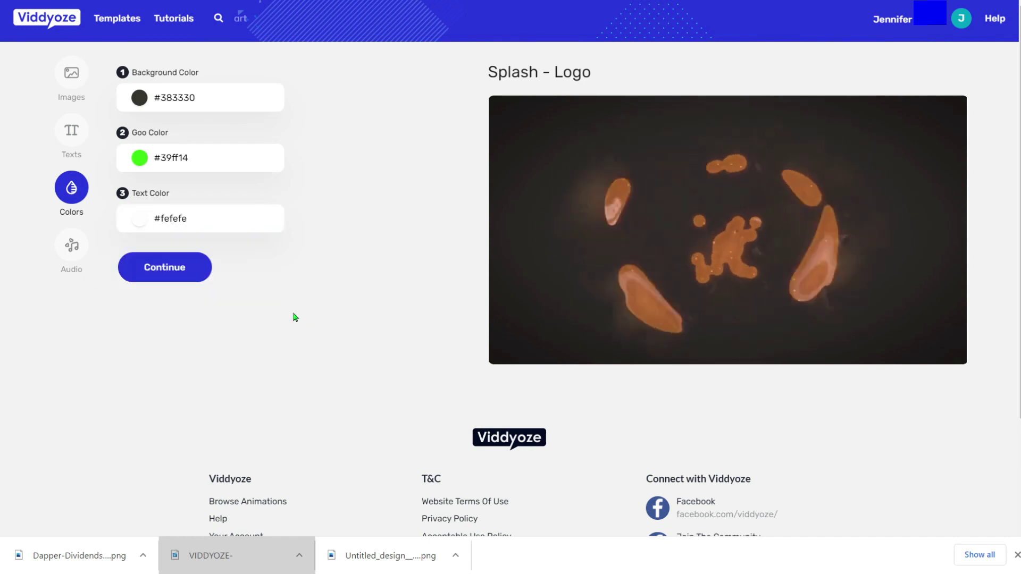
left_click(178, 270)
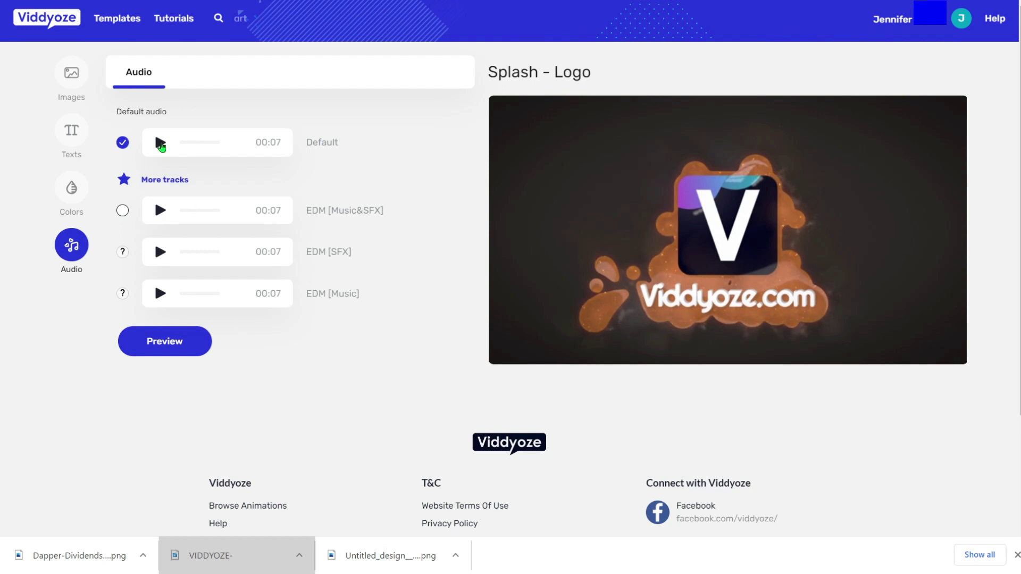
Compare the Default and EDM [Music&SFX] tracks, then select EDM [Music&SFX]
left_click(160, 143)
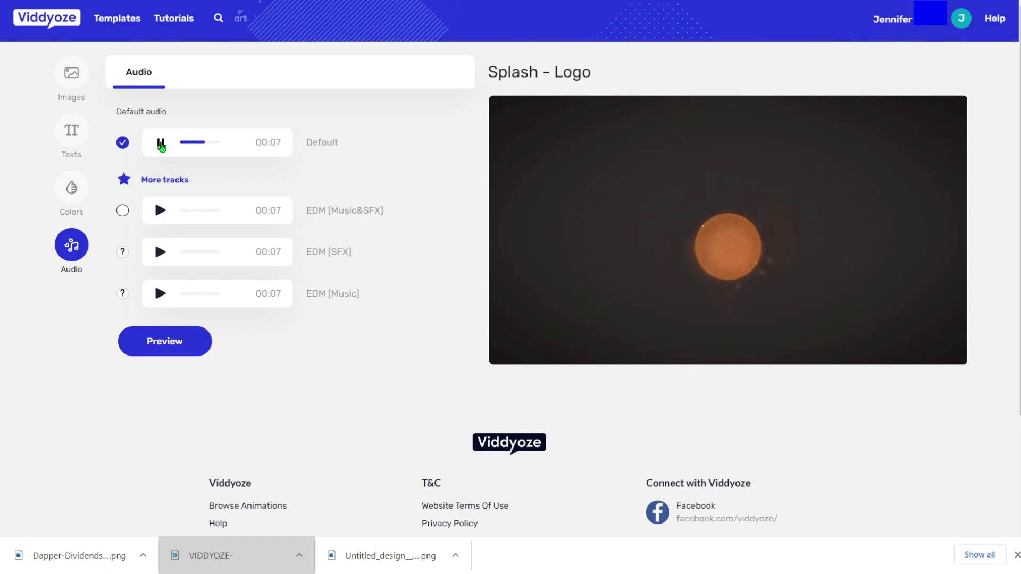
left_click(161, 144)
left_click(161, 212)
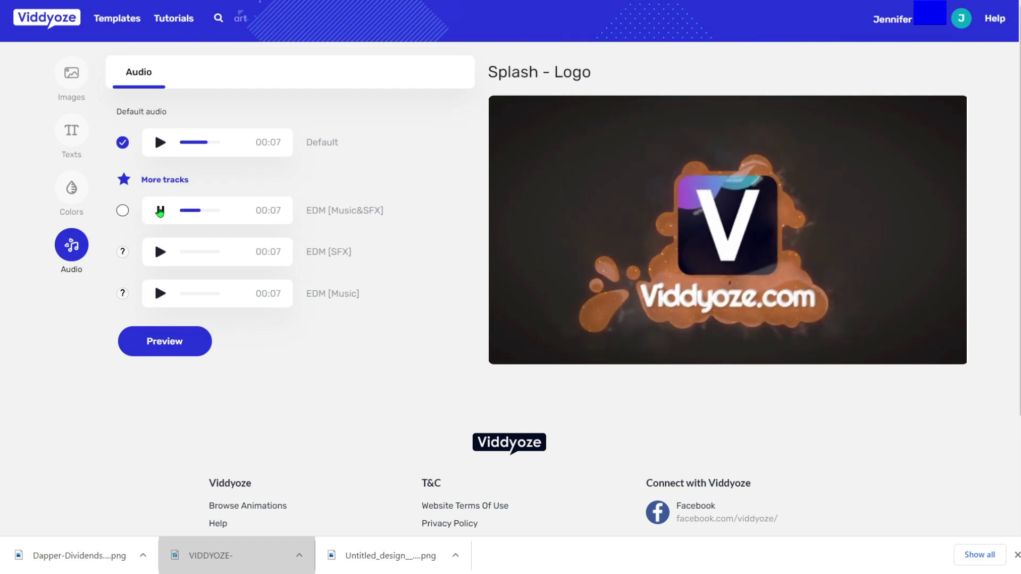
left_click(160, 211)
left_click(123, 211)
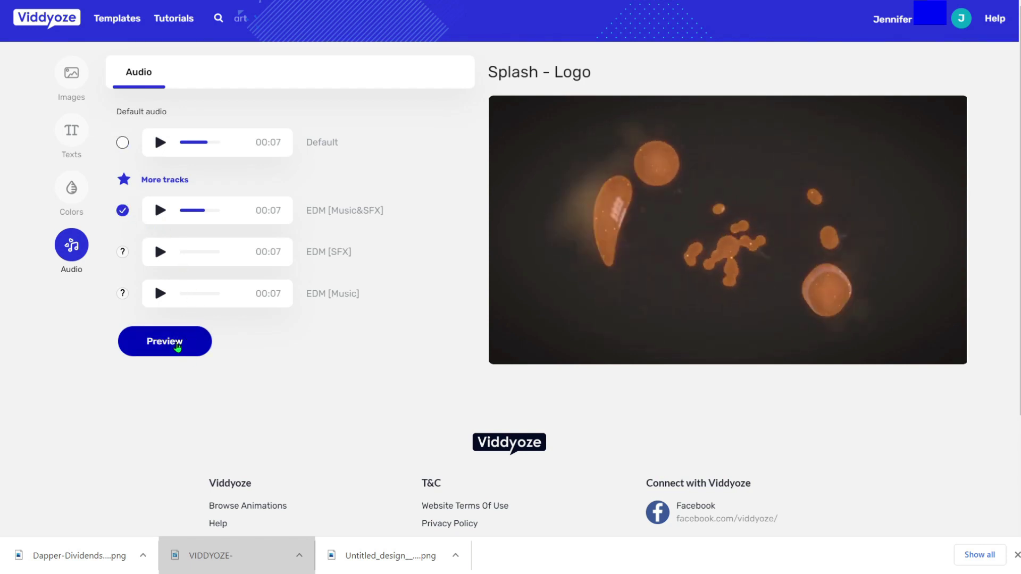
Render a preview and step through scenes two to four, ending on the top-hat scene
left_click(176, 345)
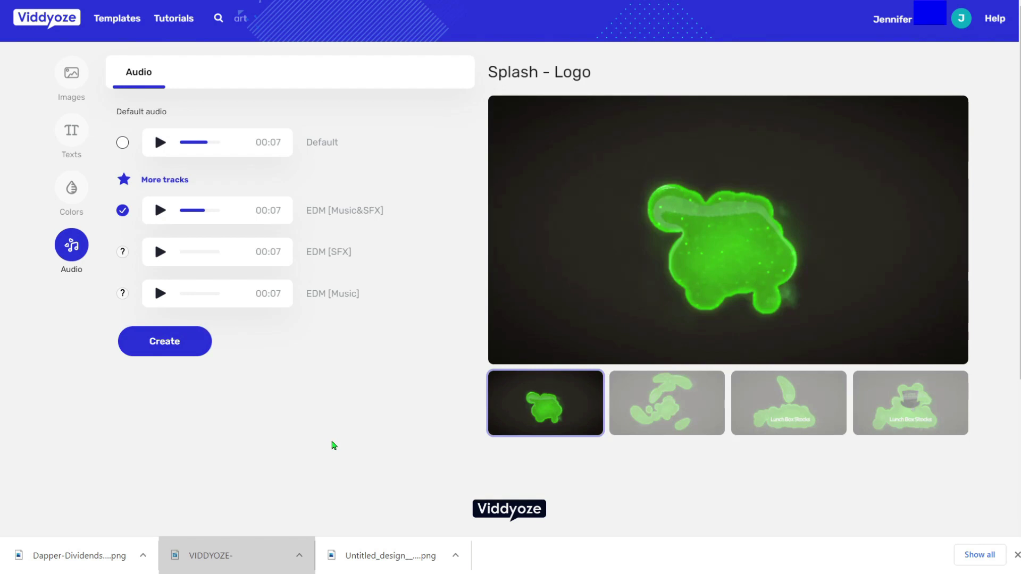
left_click(630, 414)
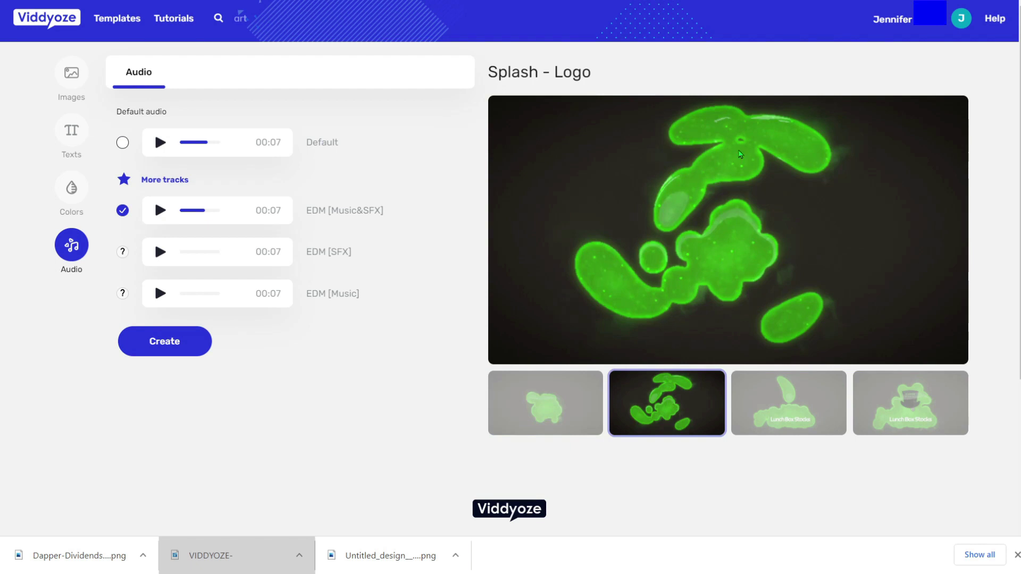
left_click(789, 411)
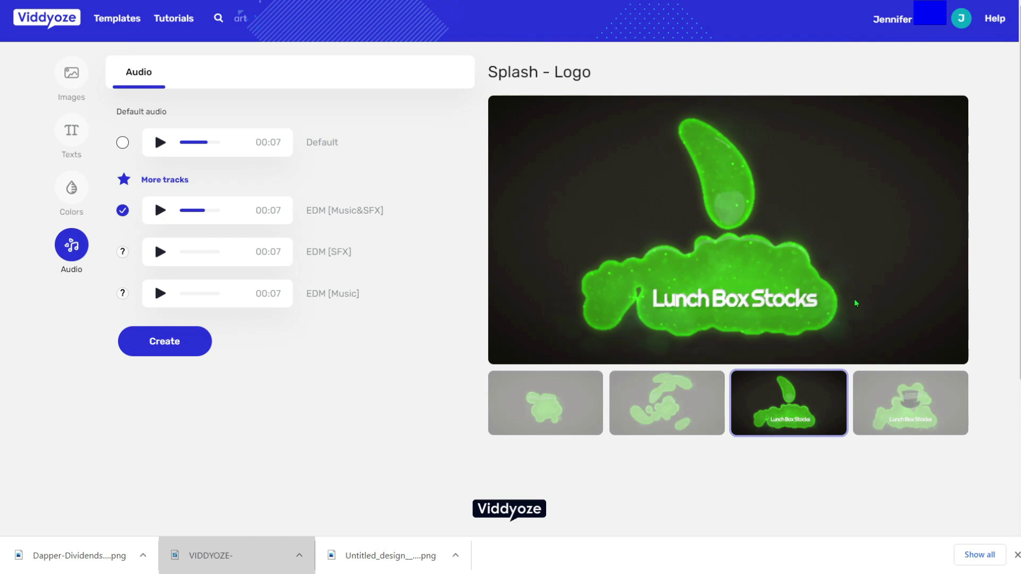
left_click(888, 399)
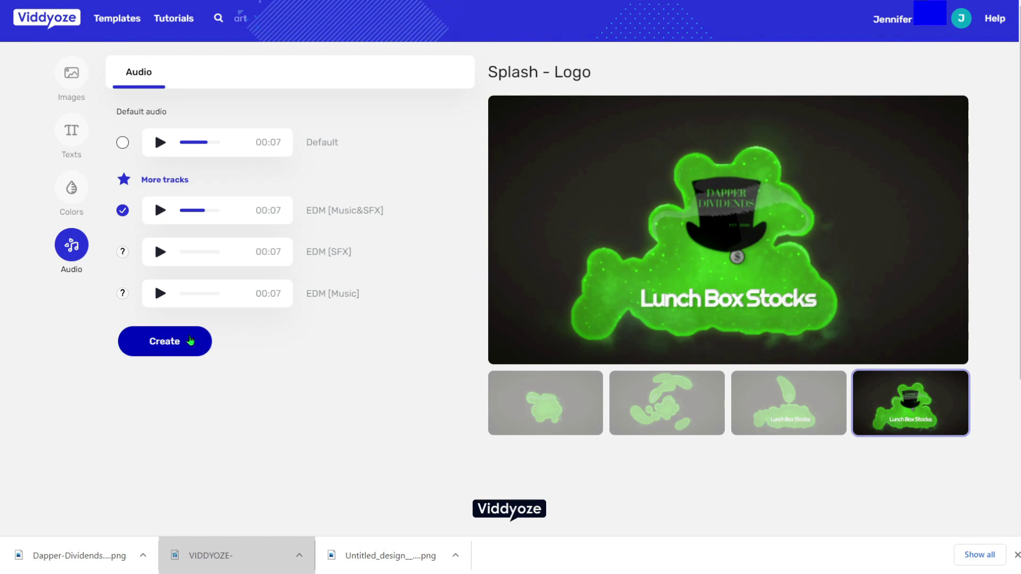
Create the customised green Splash - Logo video and wait for it to finish rendering
left_click(189, 344)
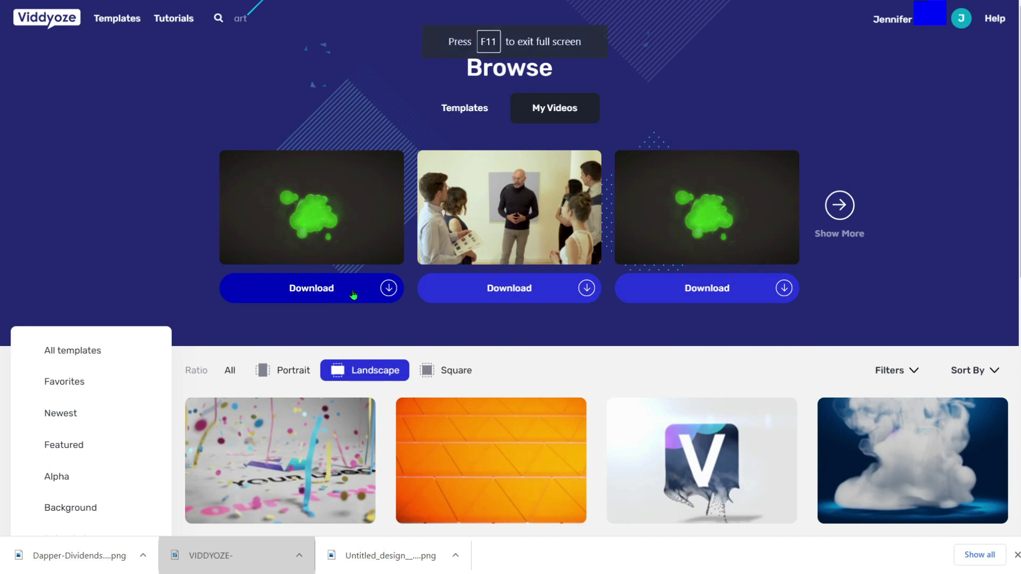
Download the first Splash - Logo video as an animated GIF and play it
left_click(354, 295)
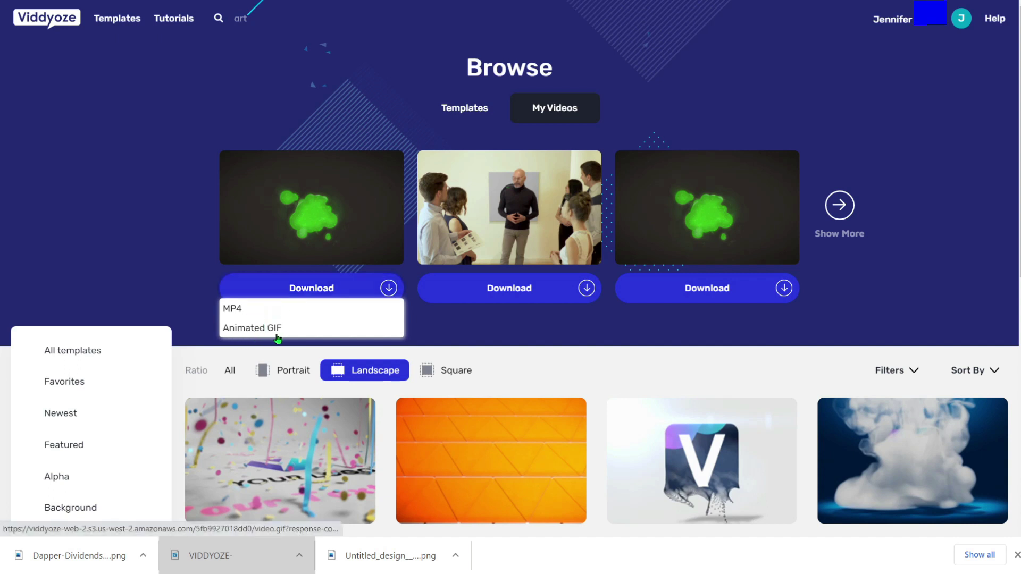
left_click(232, 308)
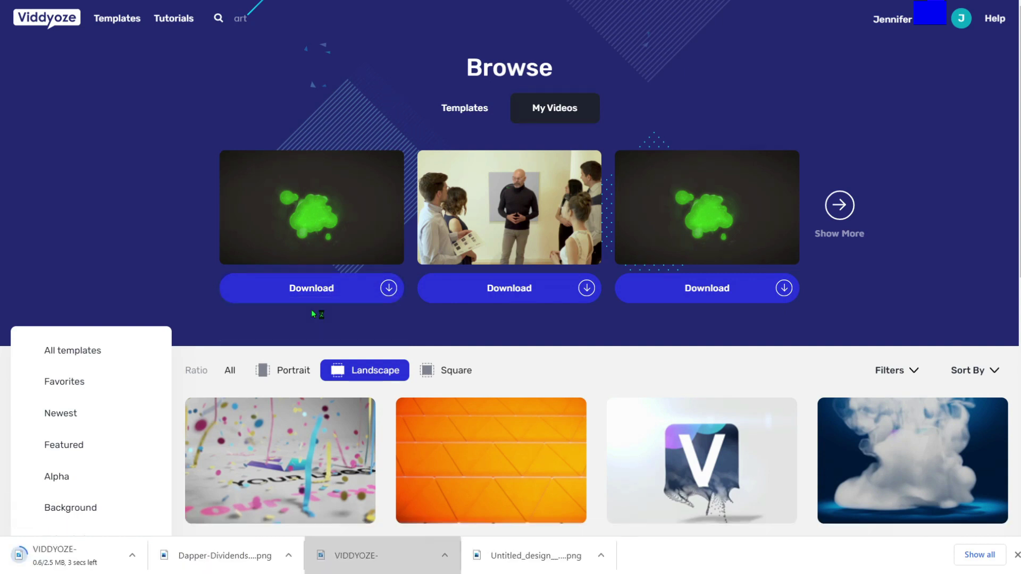
left_click(98, 560)
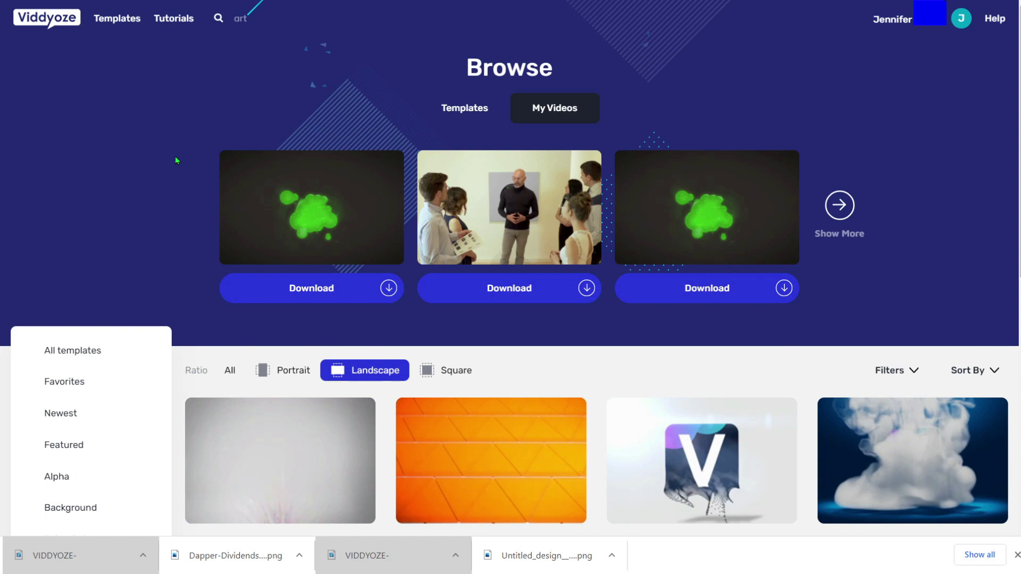
Search the templates for 'coffee' and start customising Coffee Cup Type 2
left_click(114, 26)
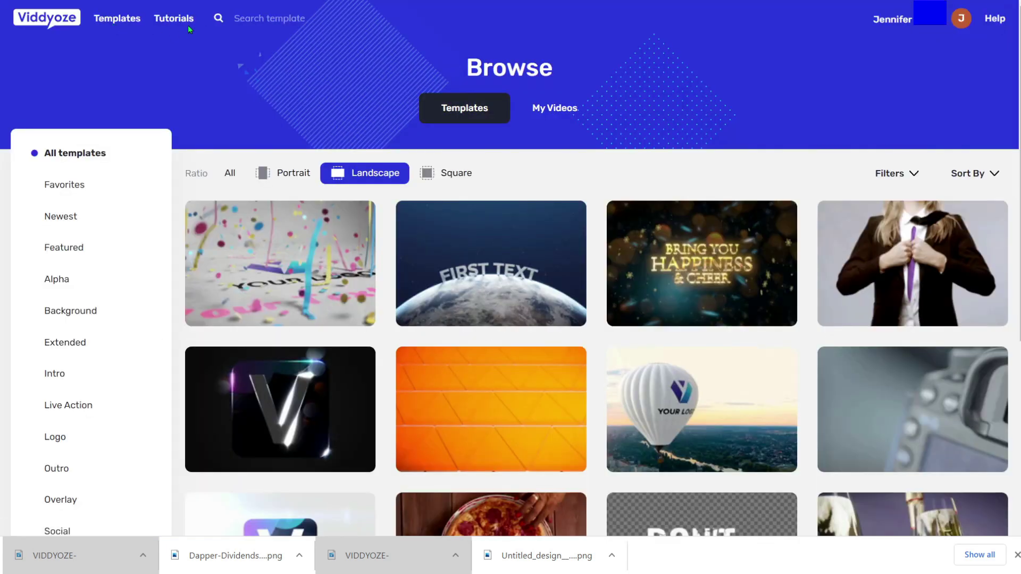
left_click(277, 20)
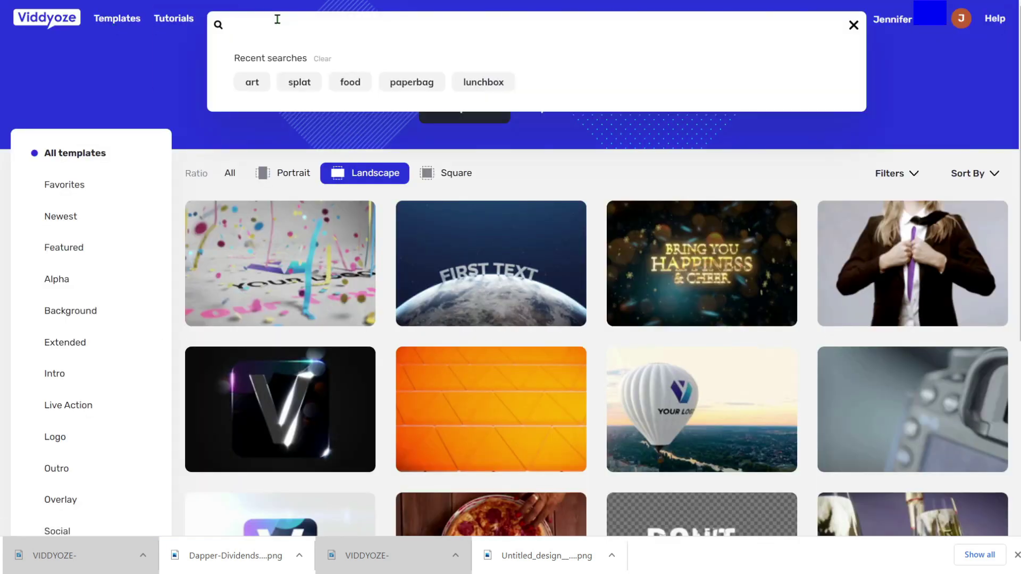
type("coffee")
key("Return")
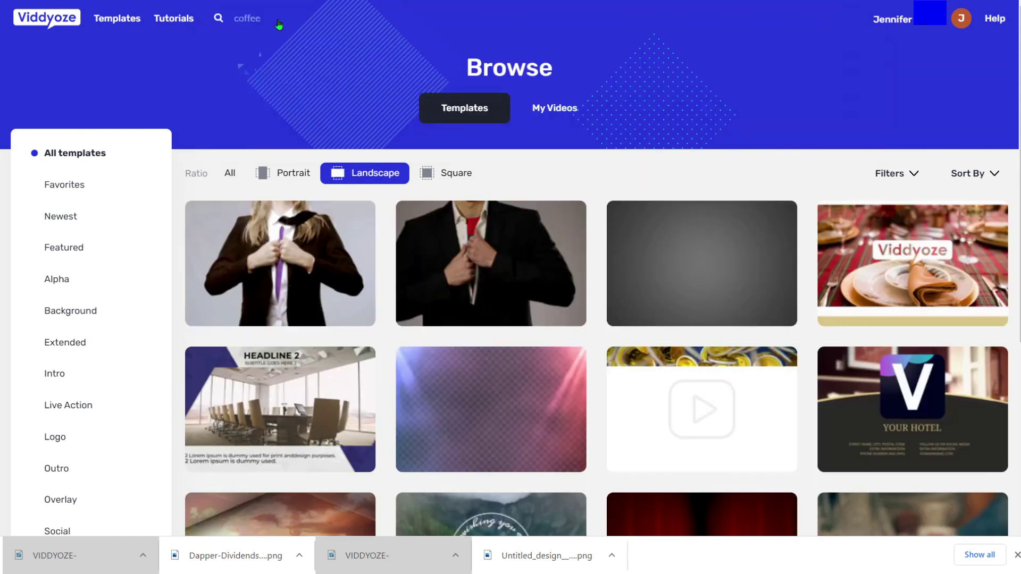
scroll(545, 179, "down", 3)
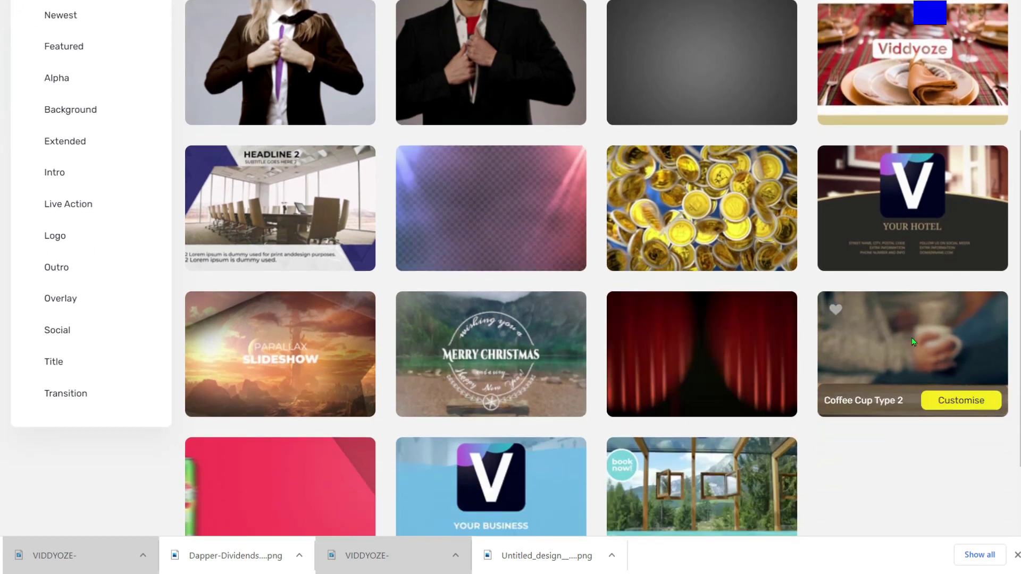
mouse_move(913, 353)
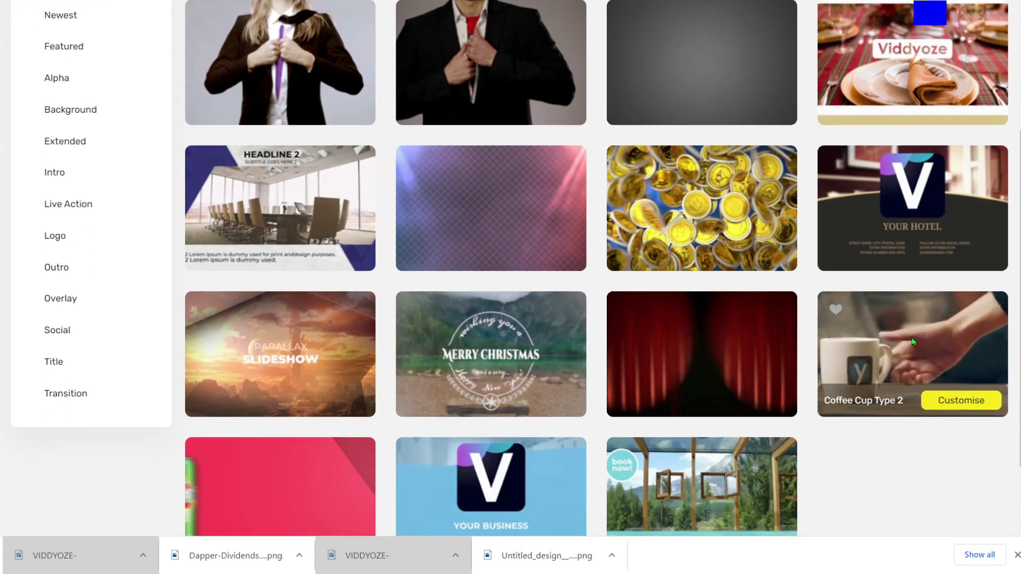
left_click(957, 401)
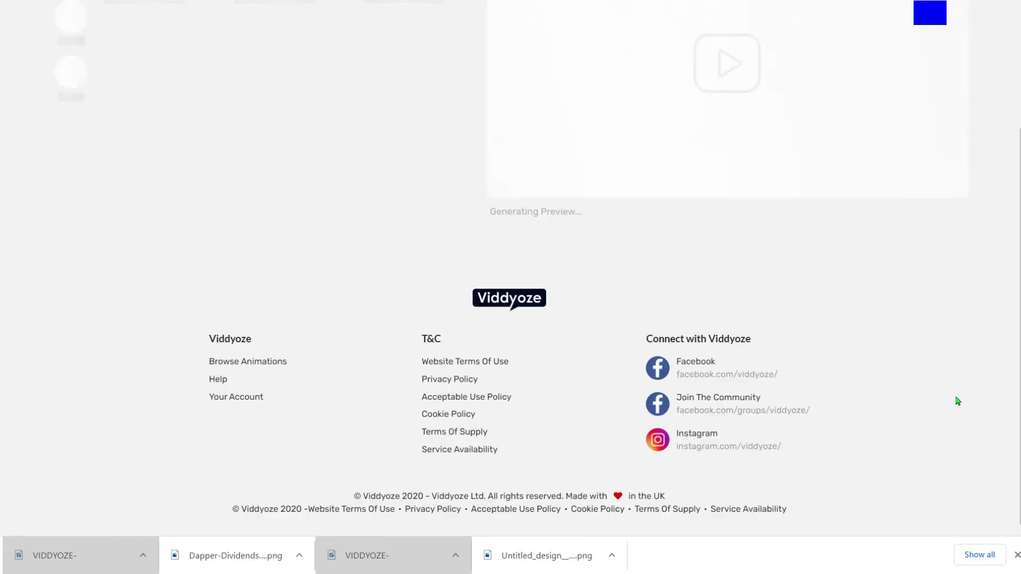
scroll(856, 347, "up", 2)
scroll(855, 348, "up", 1)
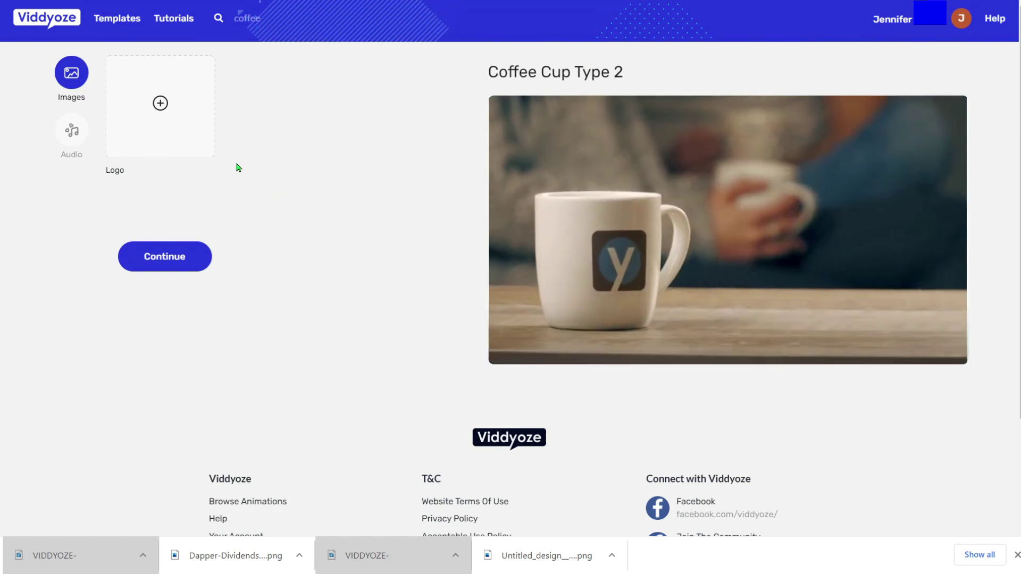
Upload Dapper-Dividends-12-removebg-preview from Downloads as the mug's logo
left_click(161, 103)
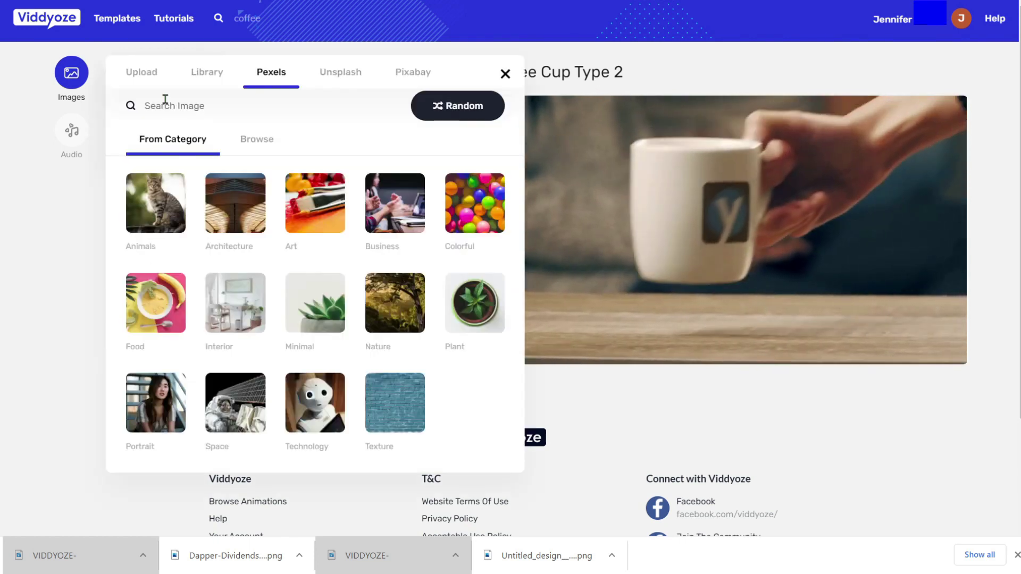
left_click(142, 72)
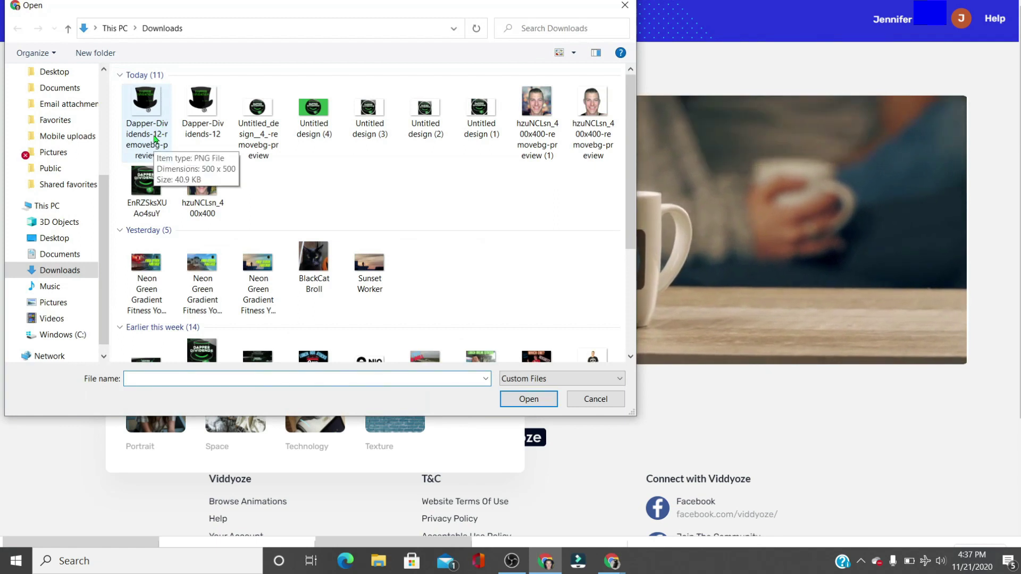
left_click(154, 139)
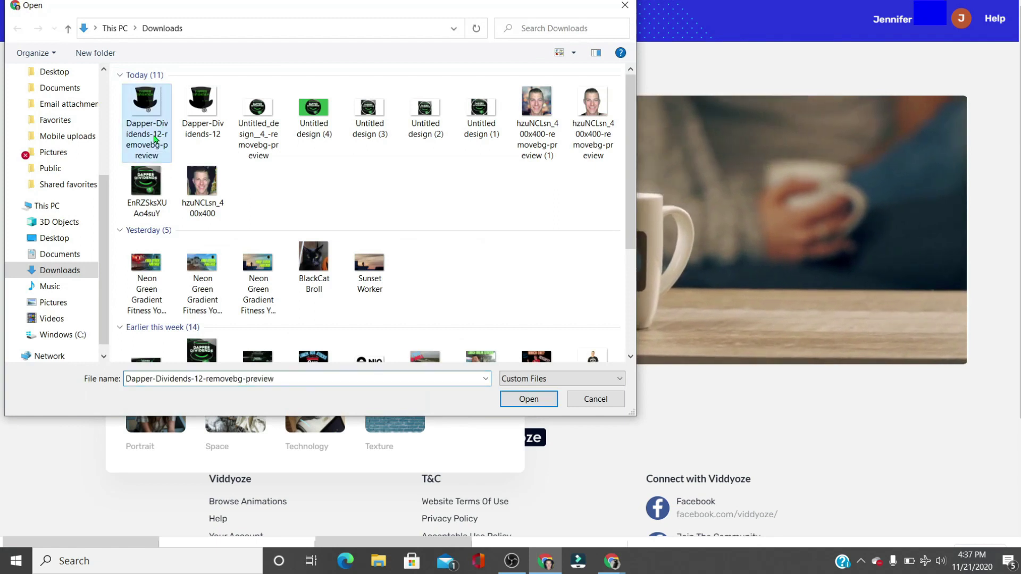
left_click(522, 400)
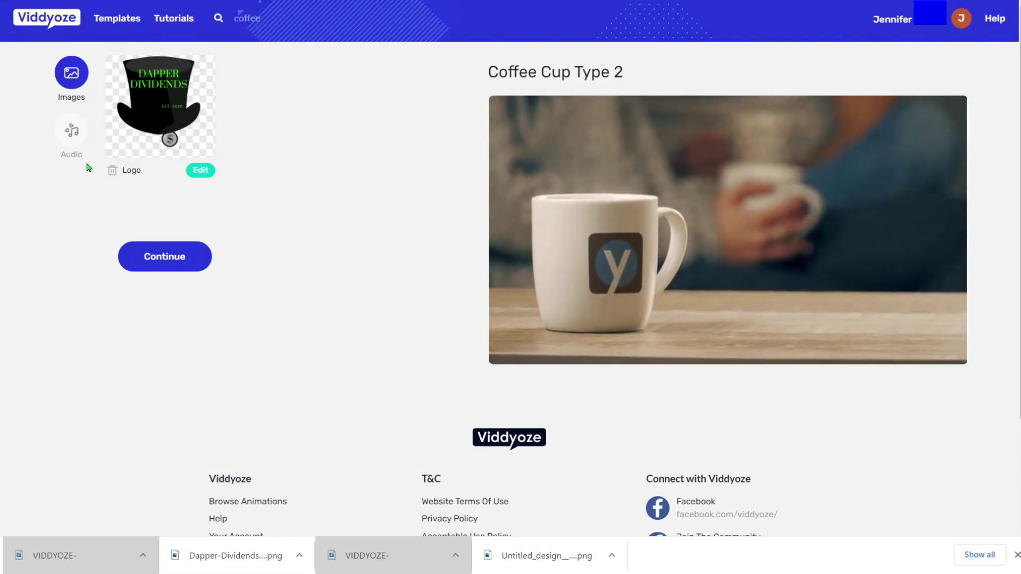
Generate the Coffee Cup Type 2 preview and view its four scenes
left_click(186, 257)
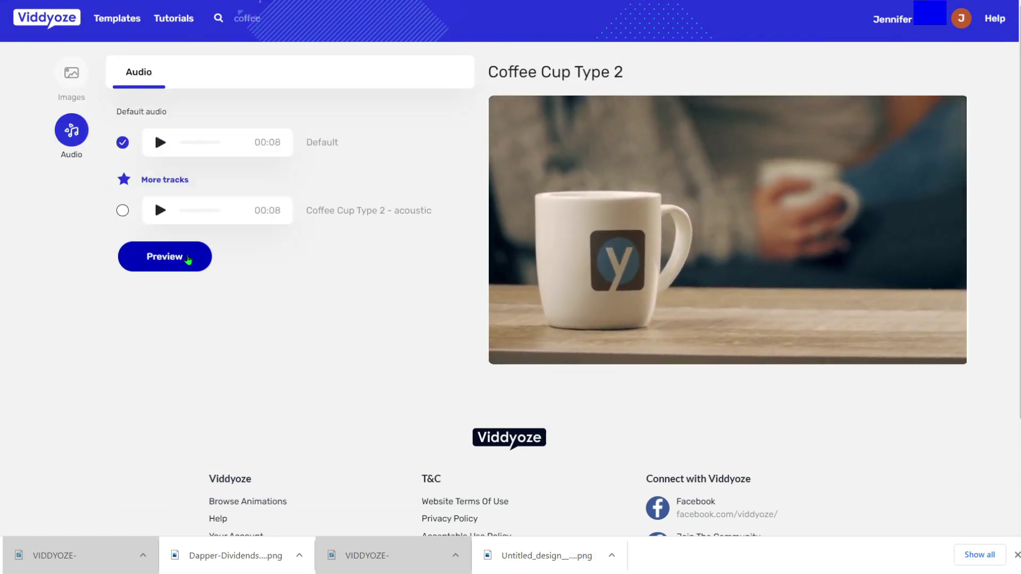
left_click(169, 258)
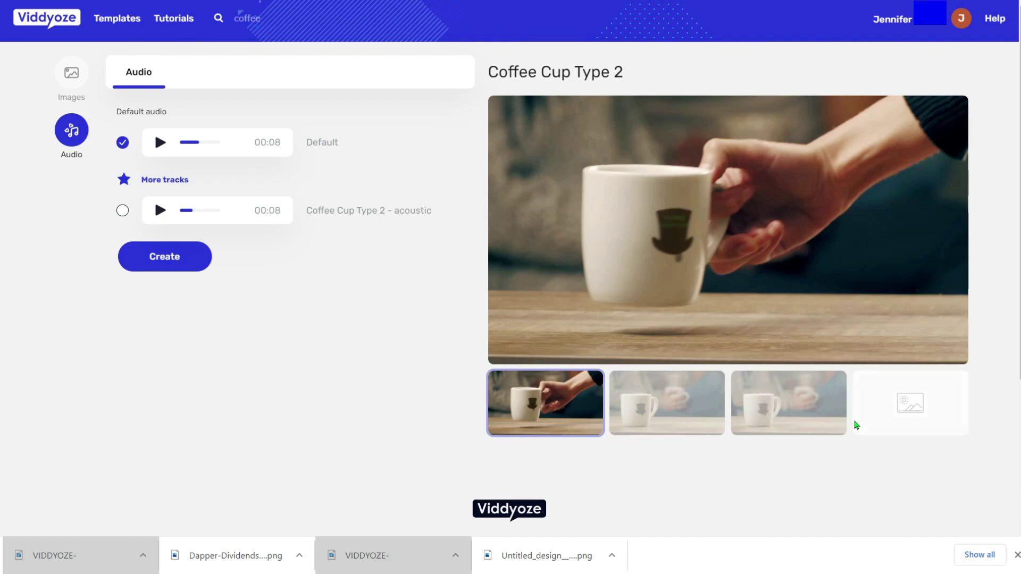
left_click(674, 415)
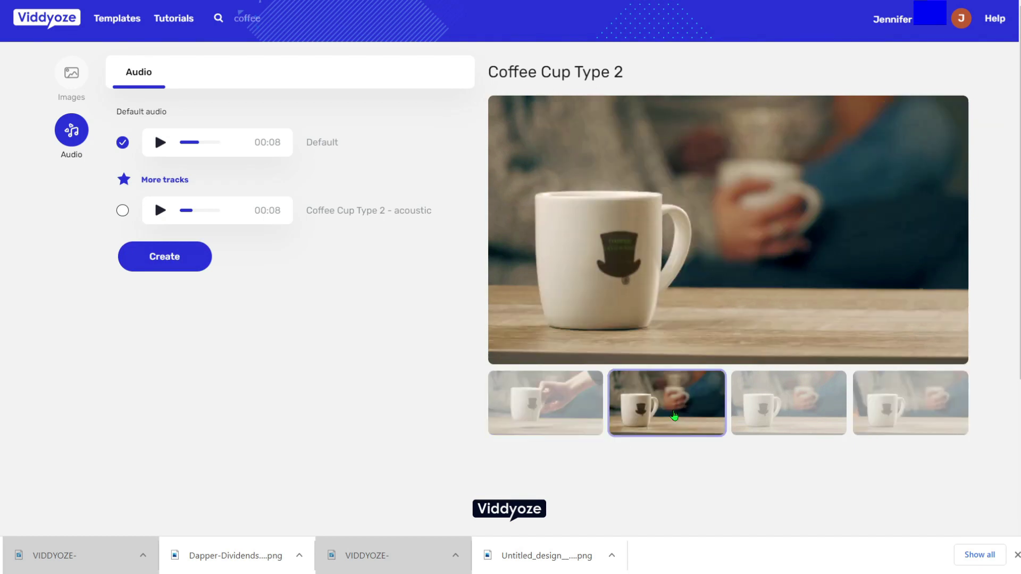
left_click(772, 418)
left_click(896, 421)
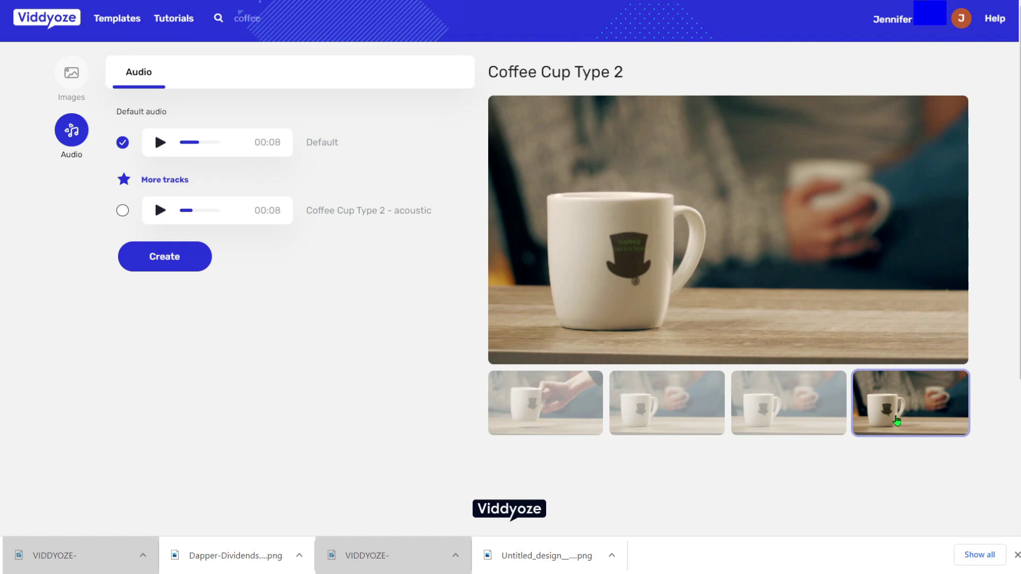
Create the final Coffee Cup Type 2 video and let it render into My Videos
left_click(195, 261)
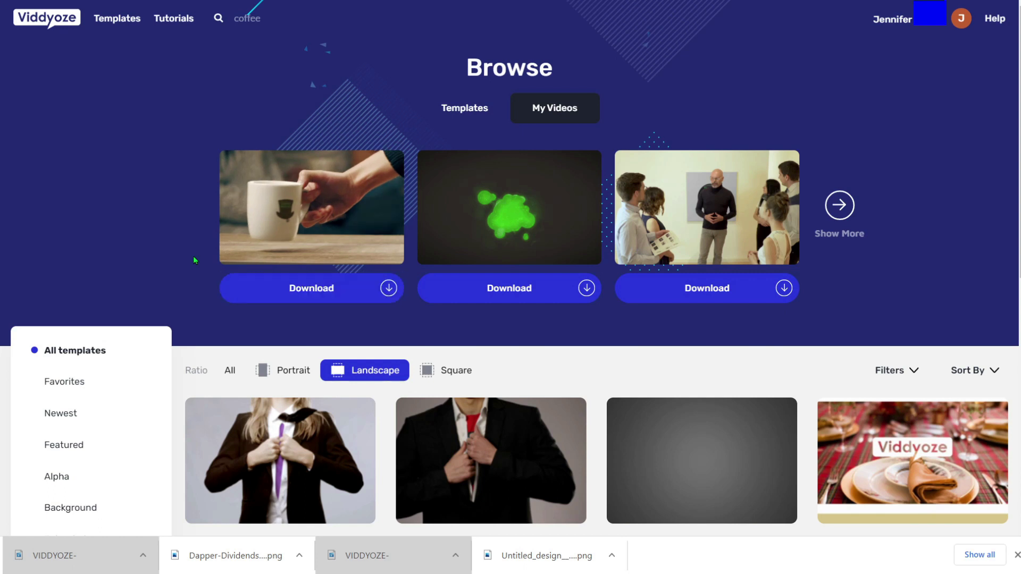
Download the first Coffee Cup video as an MP4 and play it
left_click(354, 290)
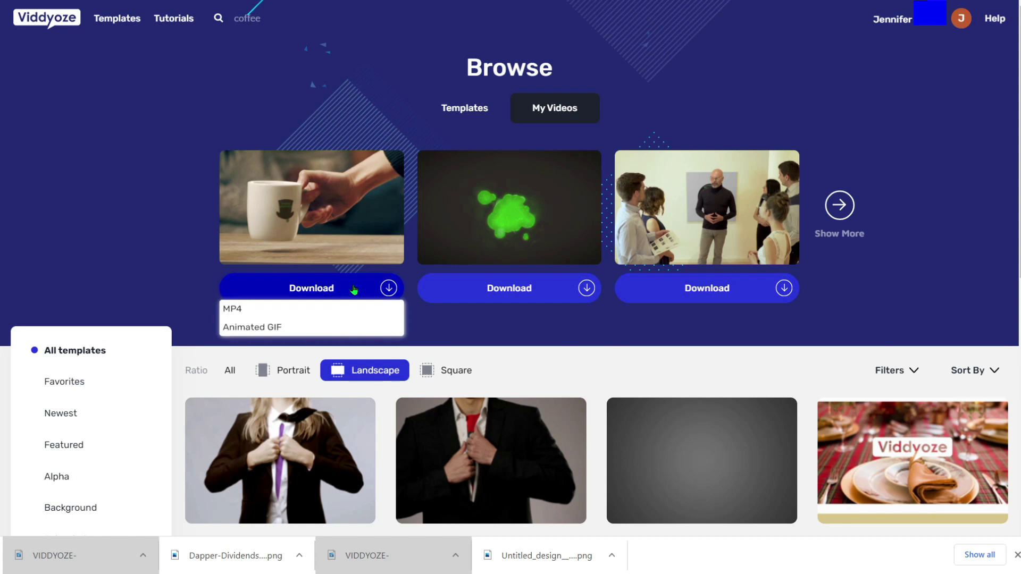
left_click(235, 312)
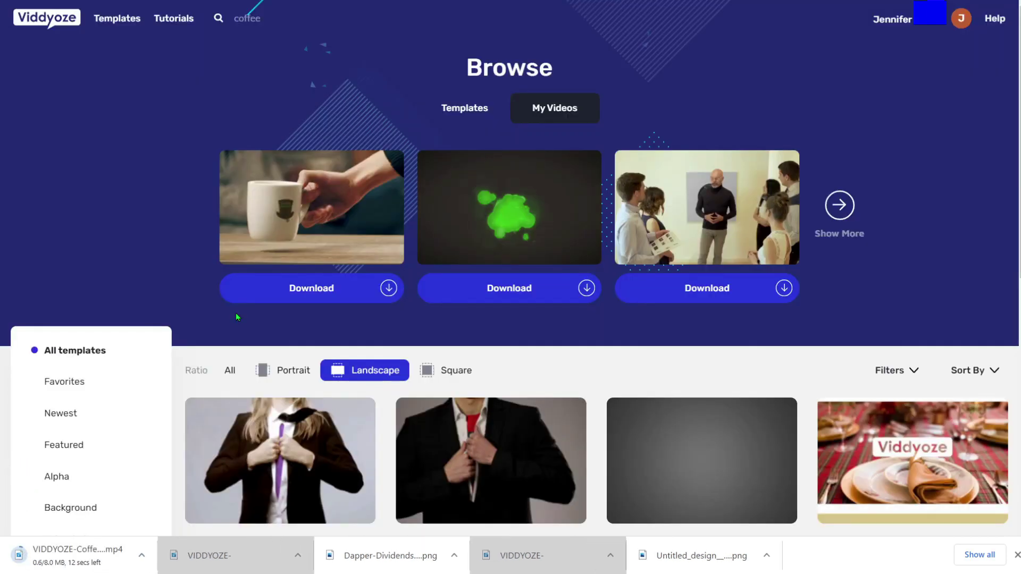
left_click(90, 561)
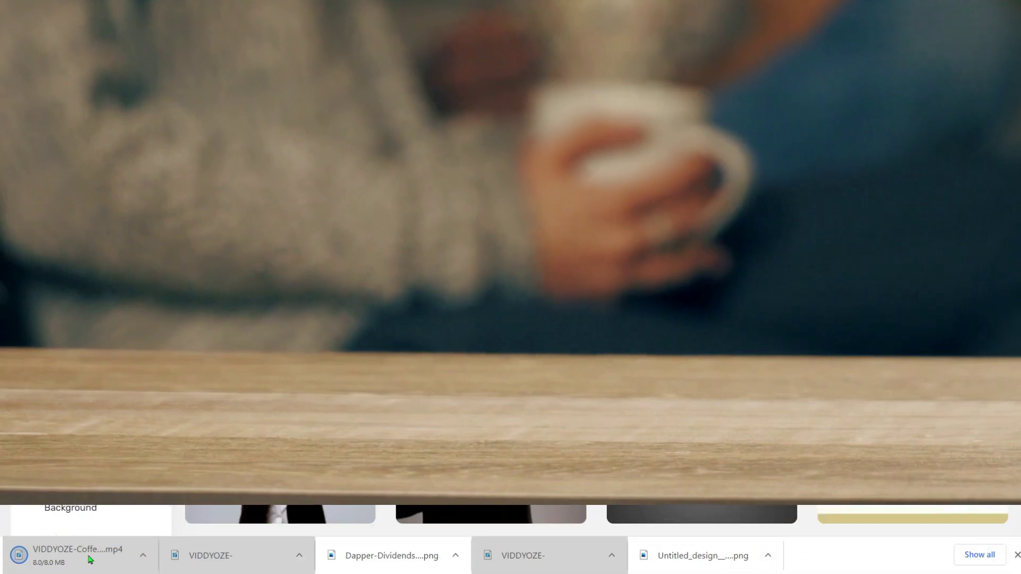